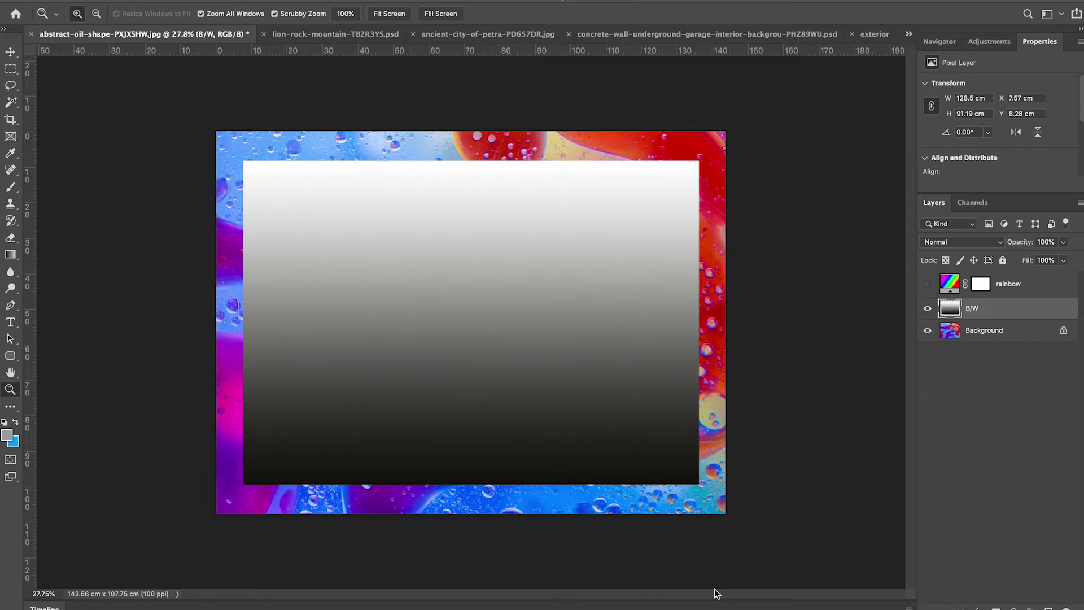
# Try hiding the B/W layer's dark tones by raising the black limit of This Layer to 127 with Blend If on Gray
pyautogui.doubleClick(1049, 310)
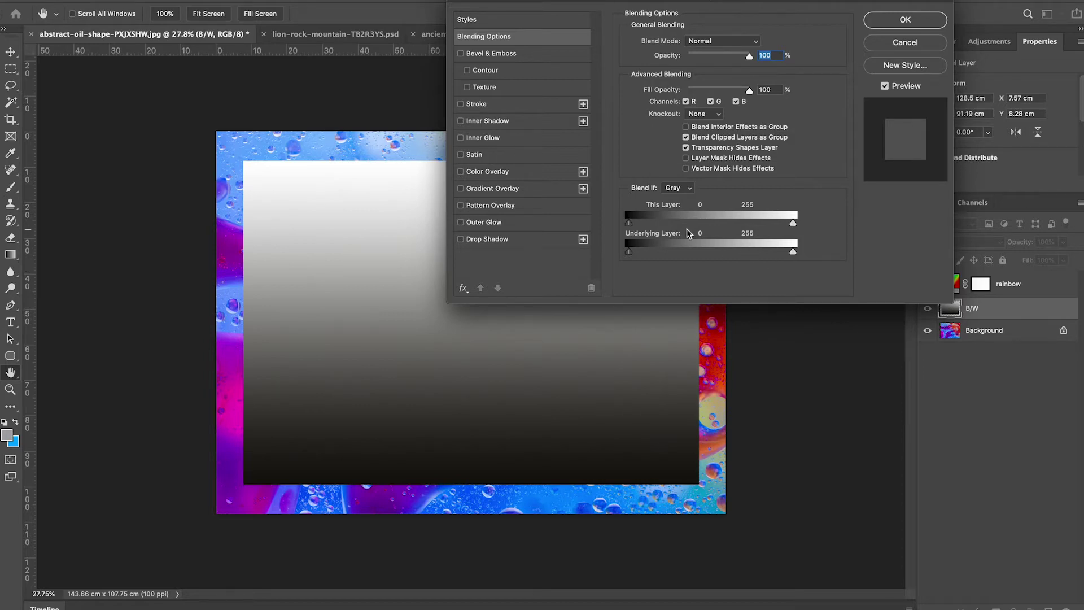
pyautogui.click(690, 188)
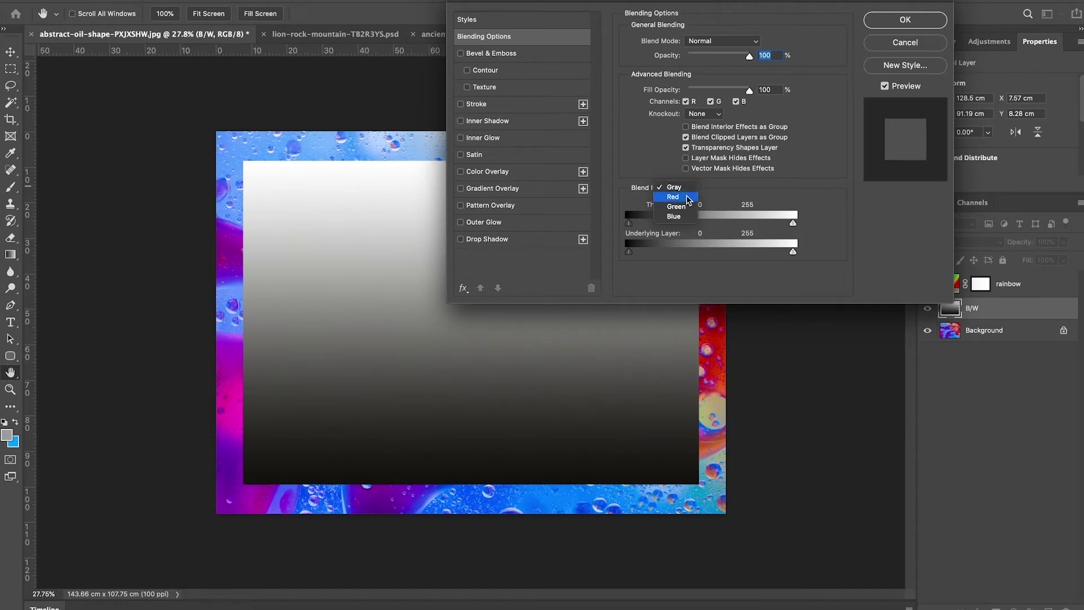
pyautogui.click(726, 193)
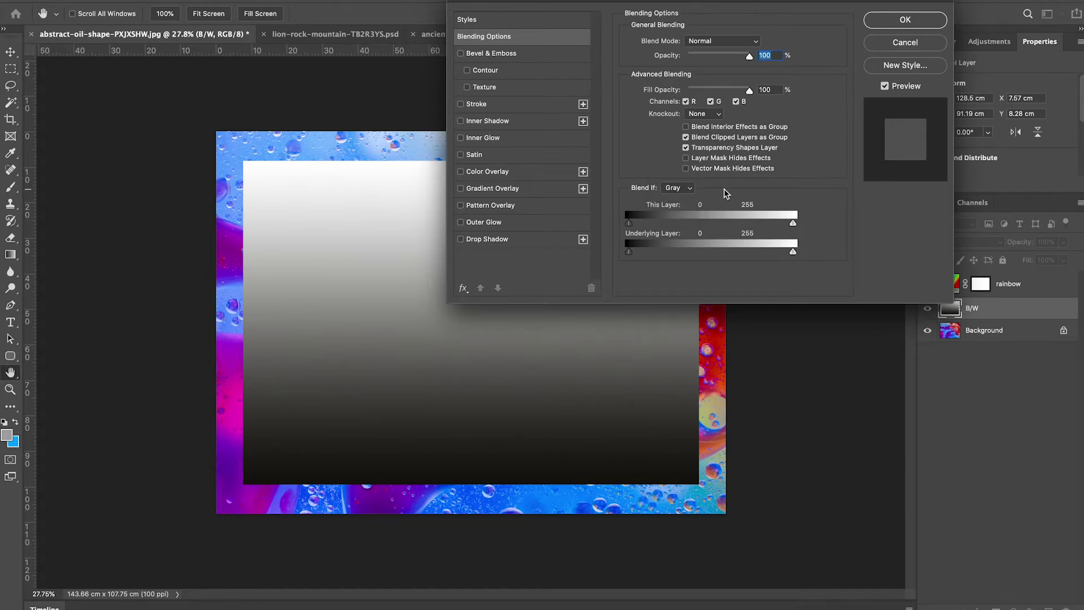
pyautogui.moveTo(730, 4); pyautogui.dragTo(863, 3)
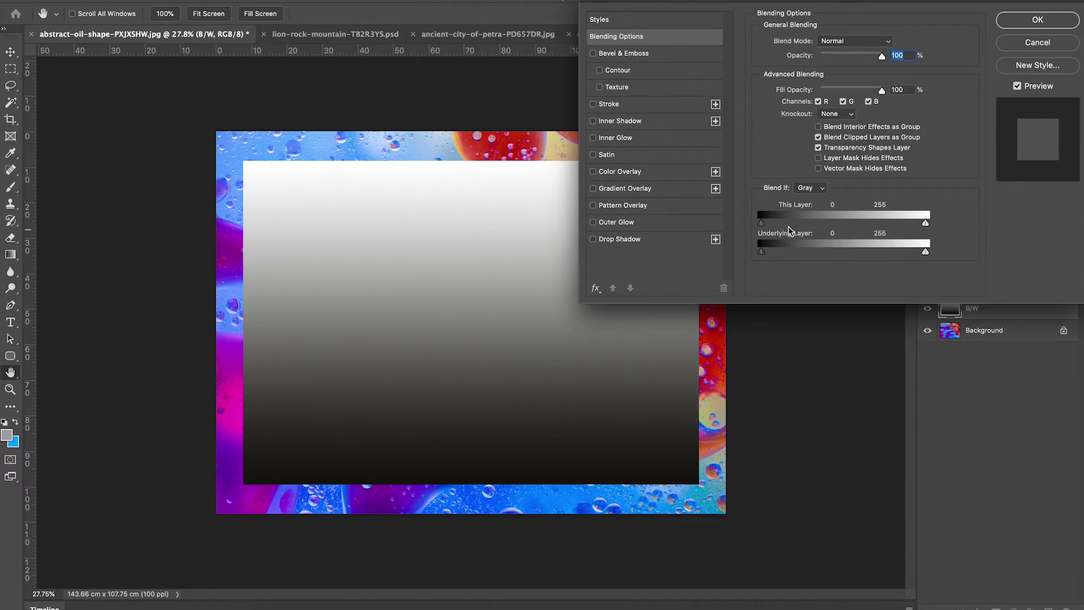
pyautogui.moveTo(926, 223); pyautogui.dragTo(972, 219)
pyautogui.moveTo(761, 224); pyautogui.dragTo(814, 232)
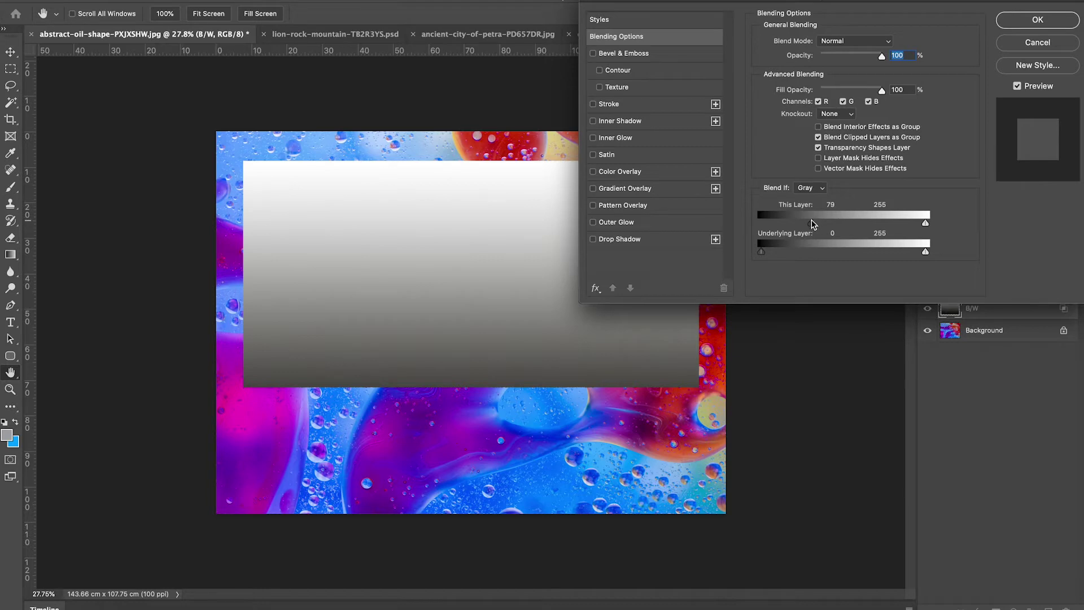
pyautogui.moveTo(813, 224); pyautogui.dragTo(845, 227)
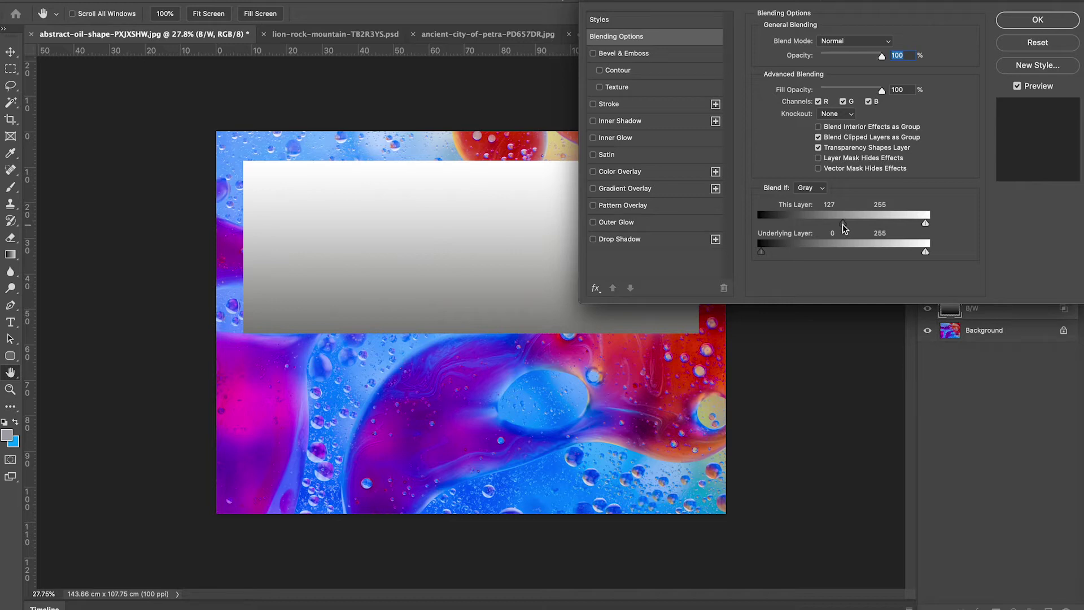
# Try splitting the B/W layer's black limit to 49 / 127 for a soft fade, widen the split further, and discard the blending changes
pyautogui.moveTo(843, 227); pyautogui.dragTo(794, 241)
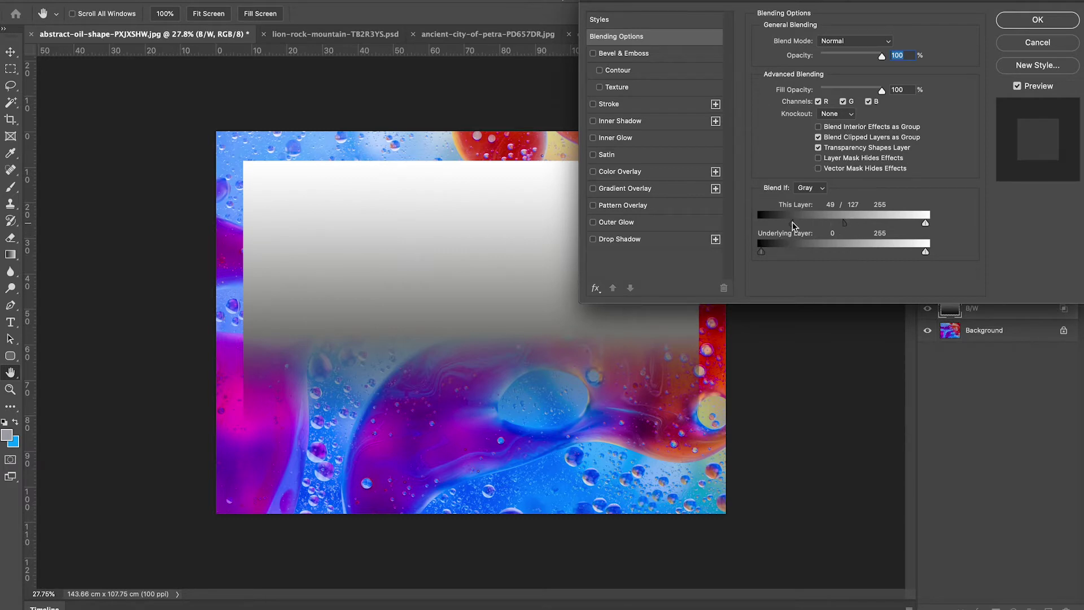
pyautogui.moveTo(793, 225); pyautogui.dragTo(696, 222)
pyautogui.press('Escape')
# Hide the B/W layer and show the rainbow layer
pyautogui.click(928, 309)
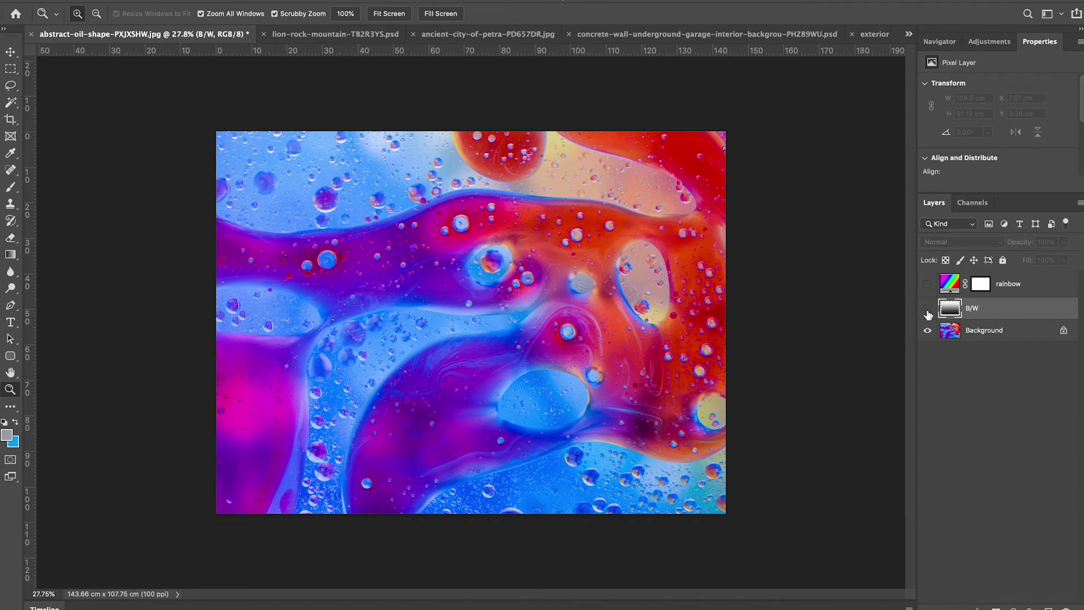
pyautogui.click(927, 283)
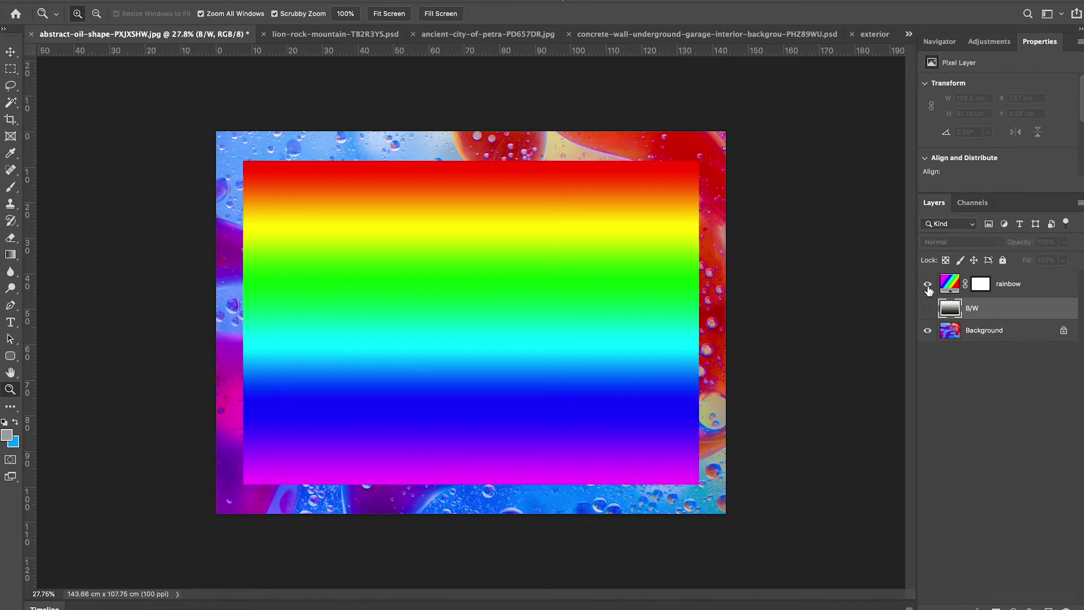
# Try filtering the rainbow layer's colours by shifting the white and black limits of This Layer with Blend If on Red
pyautogui.doubleClick(1040, 284)
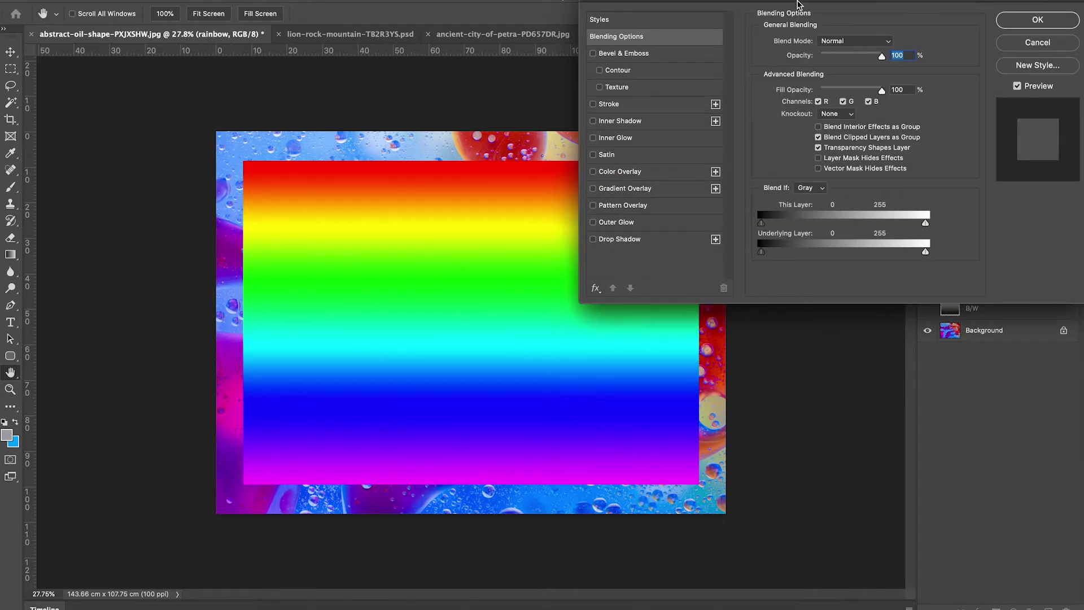
pyautogui.moveTo(783, 2); pyautogui.dragTo(909, 9)
pyautogui.click(950, 195)
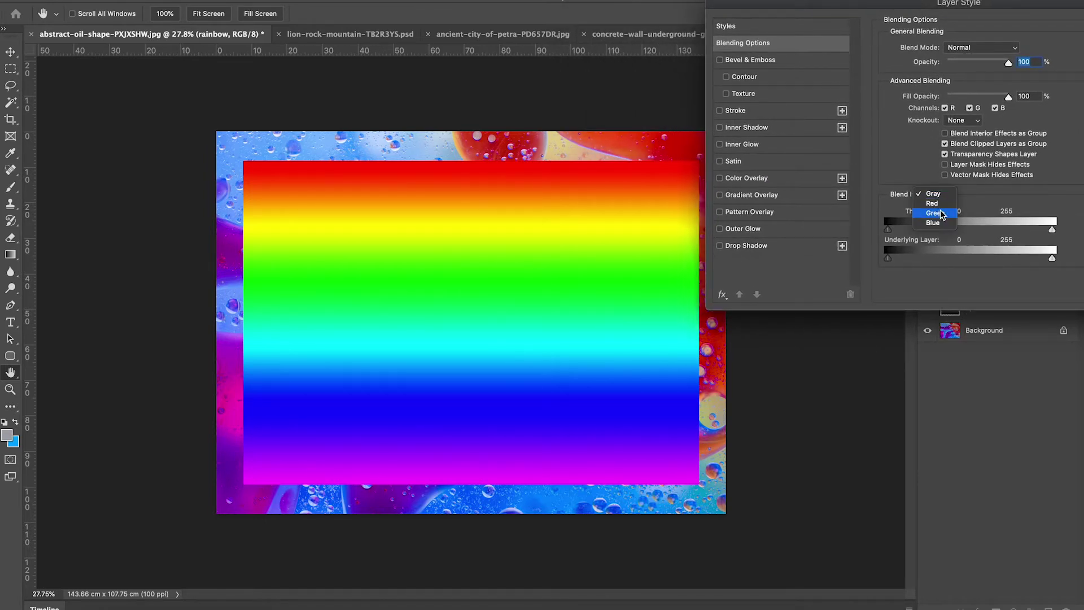
pyautogui.click(941, 204)
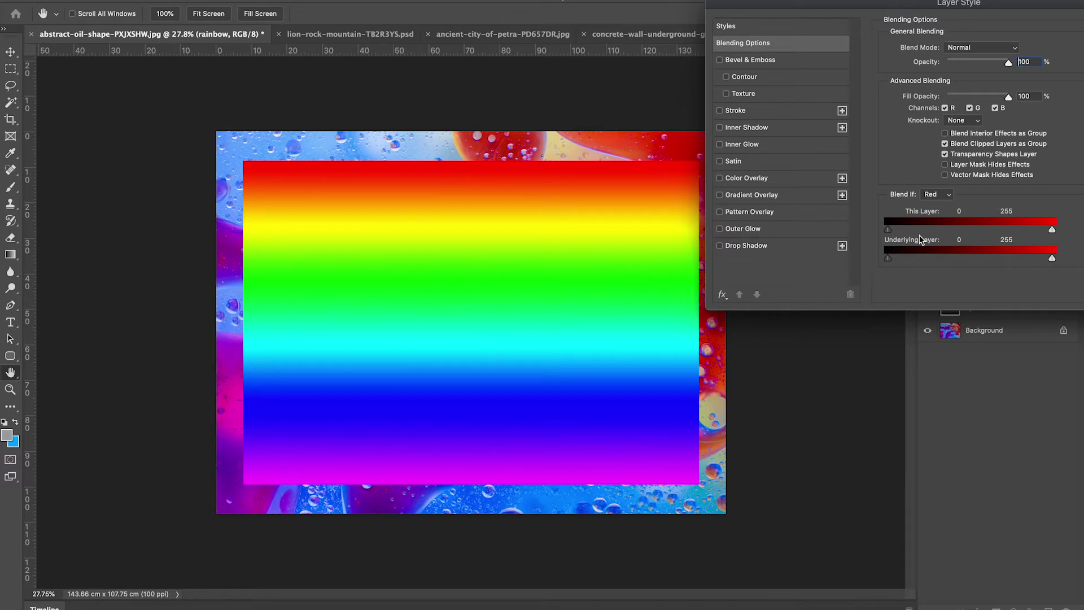
pyautogui.moveTo(1052, 230); pyautogui.dragTo(847, 242)
pyautogui.moveTo(928, 237); pyautogui.dragTo(1064, 226)
pyautogui.moveTo(892, 228); pyautogui.dragTo(1056, 230)
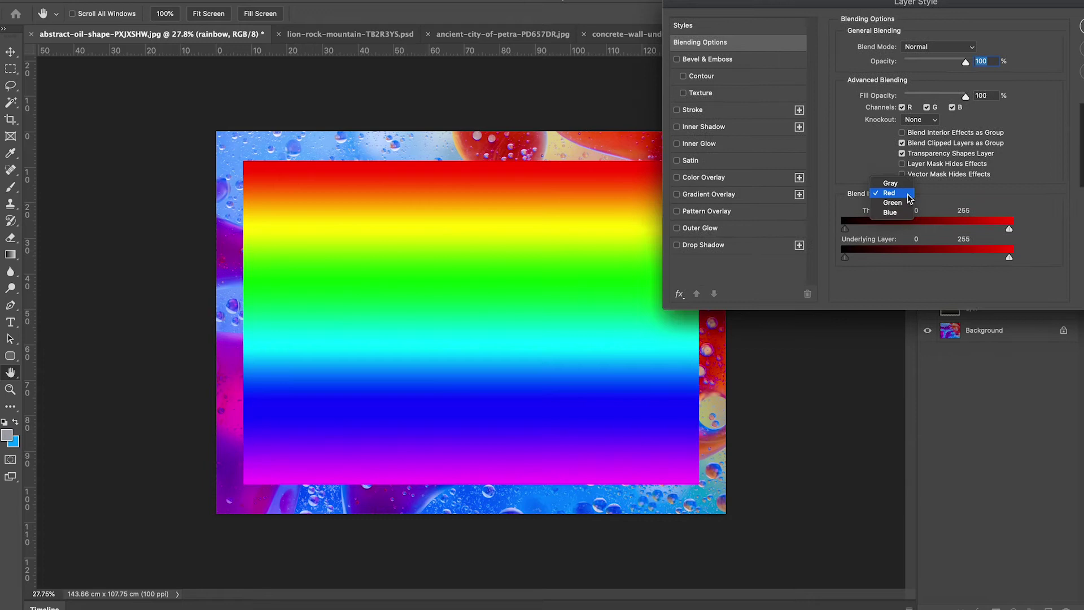
# Try shifting This Layer's limits on the rainbow layer with Blend If on Green, and discard the blending changes
pyautogui.click(892, 206)
pyautogui.moveTo(1009, 229); pyautogui.dragTo(1066, 229)
pyautogui.moveTo(845, 228); pyautogui.dragTo(1065, 230)
pyautogui.hotkey('ctrl', 'z')
pyautogui.hotkey('ctrl', 'z')
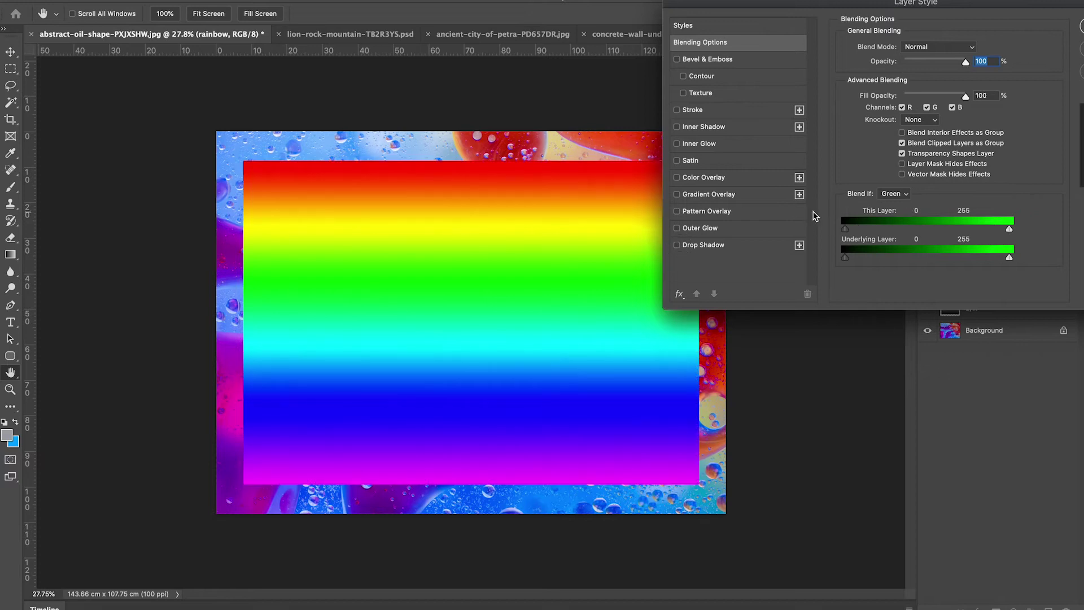
pyautogui.click(889, 198)
pyautogui.click(892, 164)
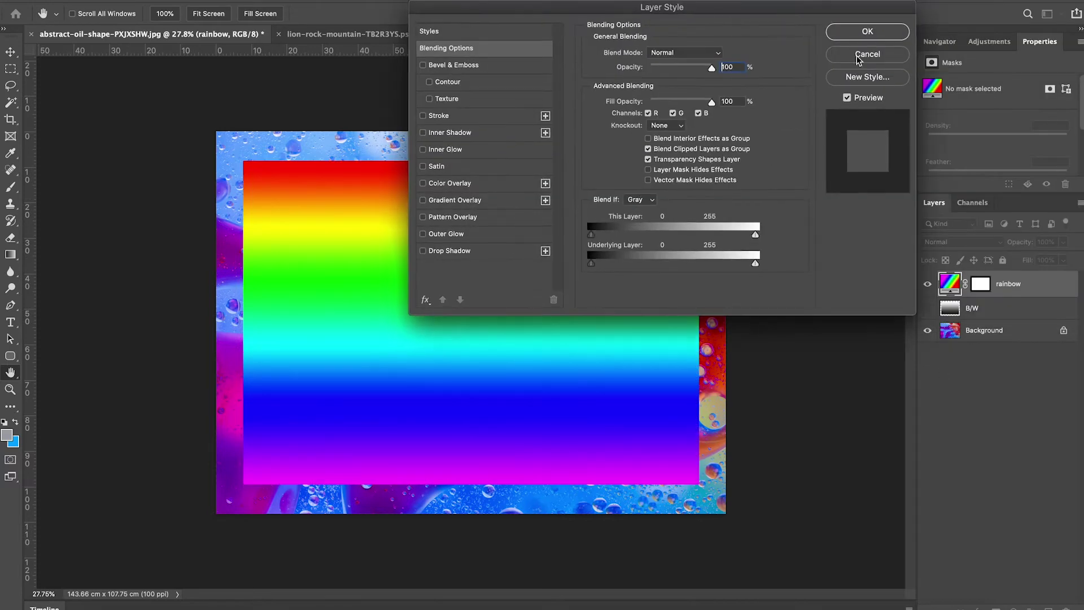
pyautogui.click(889, 37)
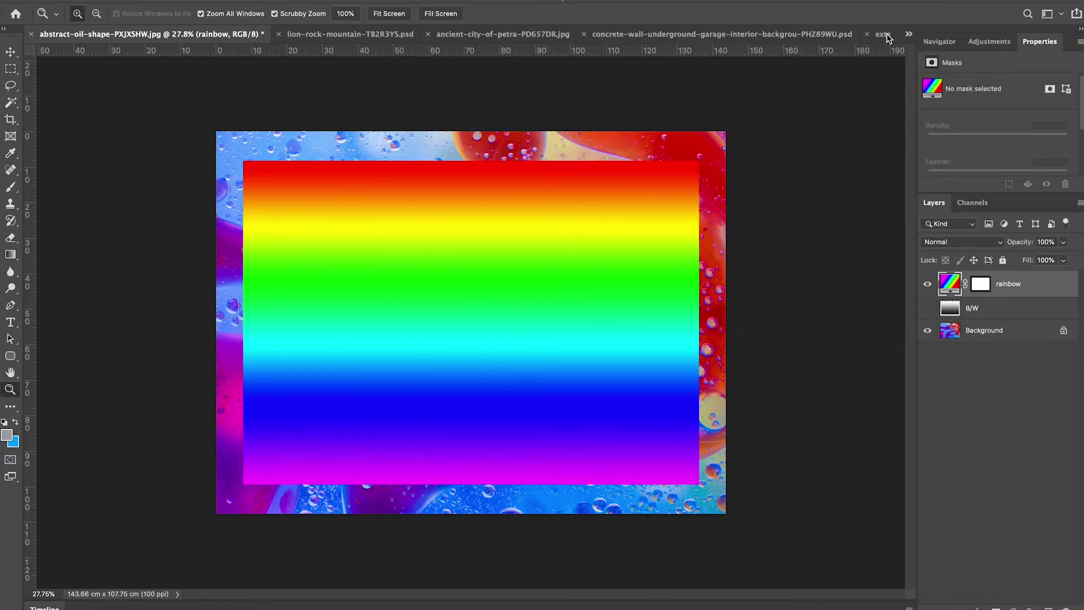
# Hide the rainbow layer and switch to the concrete wall garage document
pyautogui.click(927, 285)
pyautogui.click(815, 34)
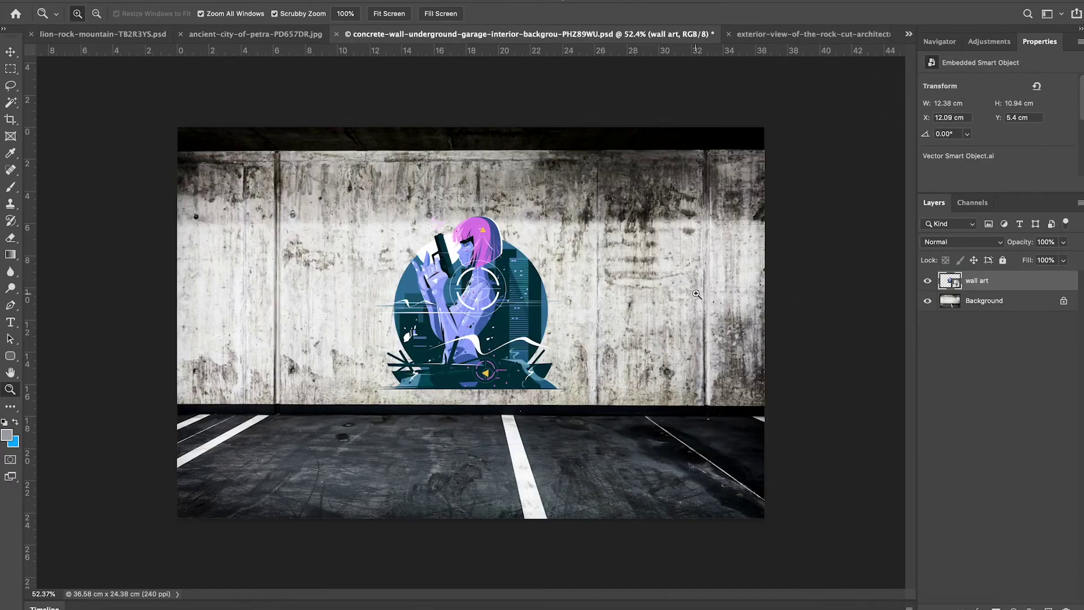
# Examine how the artwork sits on the concrete by comparing the wall with and without the wall art layer
pyautogui.scroll(4, 582, 298)
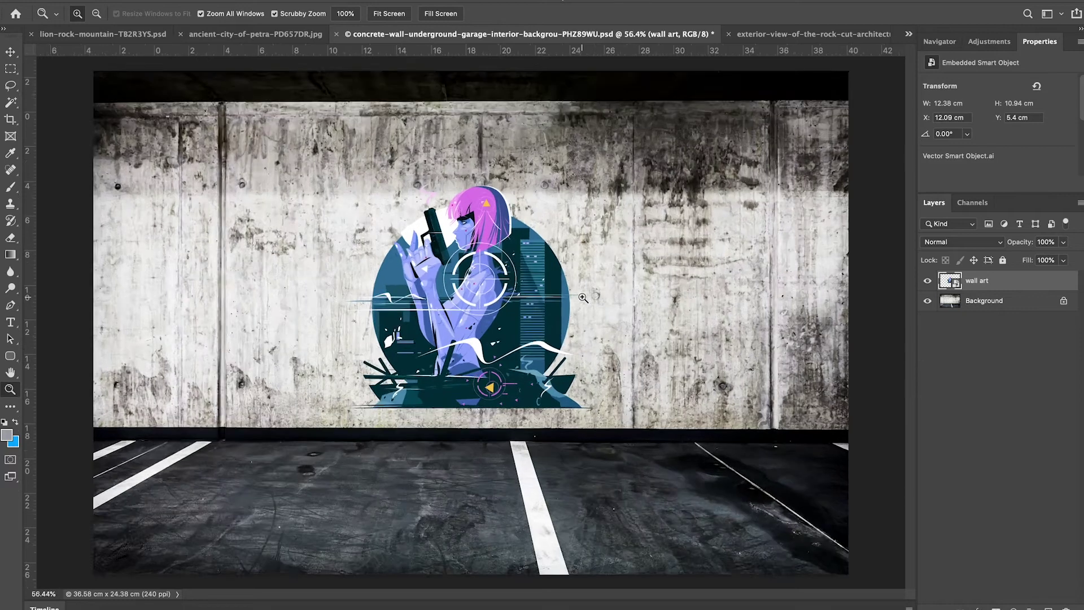
pyautogui.scroll(-3, 582, 297)
pyautogui.moveTo(510, 269); pyautogui.dragTo(697, 306)
pyautogui.click(927, 281)
pyautogui.click(928, 280)
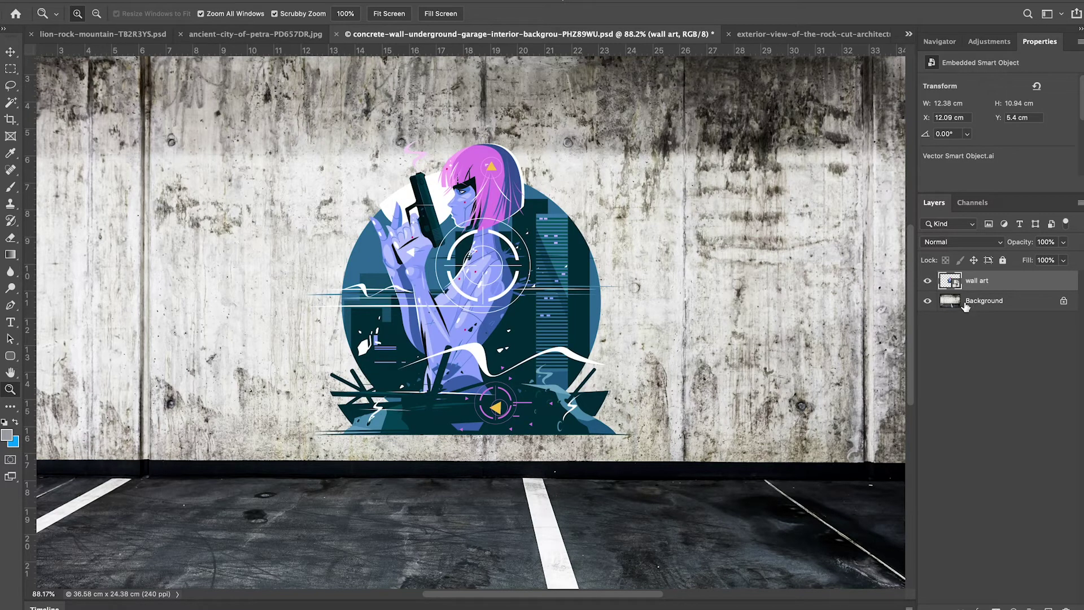
pyautogui.click(927, 280)
pyautogui.click(927, 281)
pyautogui.scroll(-3, 552, 274)
pyautogui.scroll(3, 551, 275)
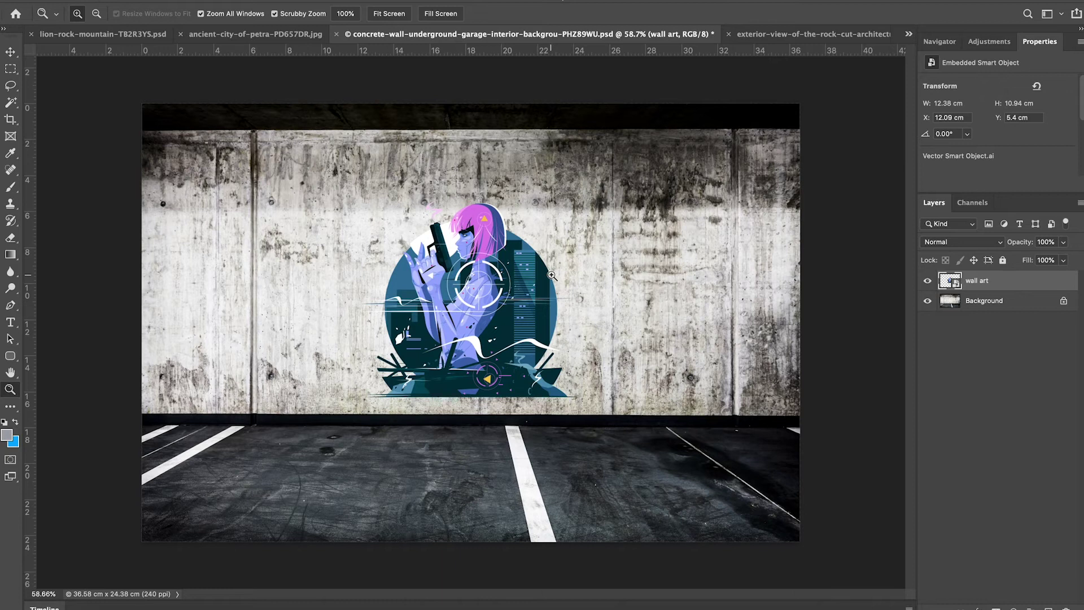
# Let the dark concrete texture show through the wall art layer by raising the Underlying Layer black limit with Blend If on Gray
pyautogui.doubleClick(1066, 281)
pyautogui.moveTo(564, 7); pyautogui.dragTo(771, 11)
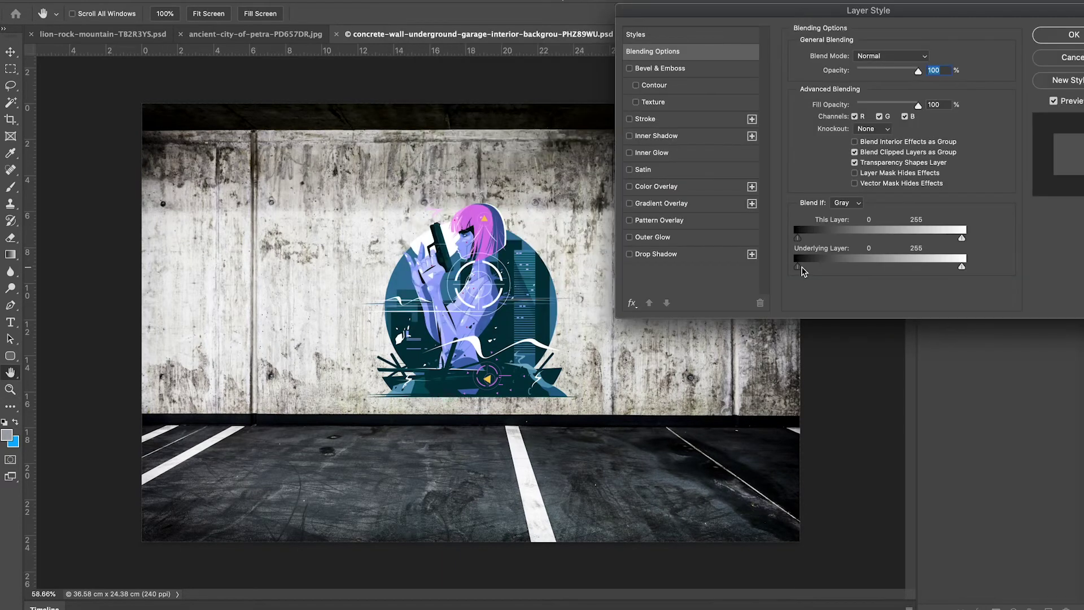
pyautogui.moveTo(802, 270); pyautogui.dragTo(934, 265)
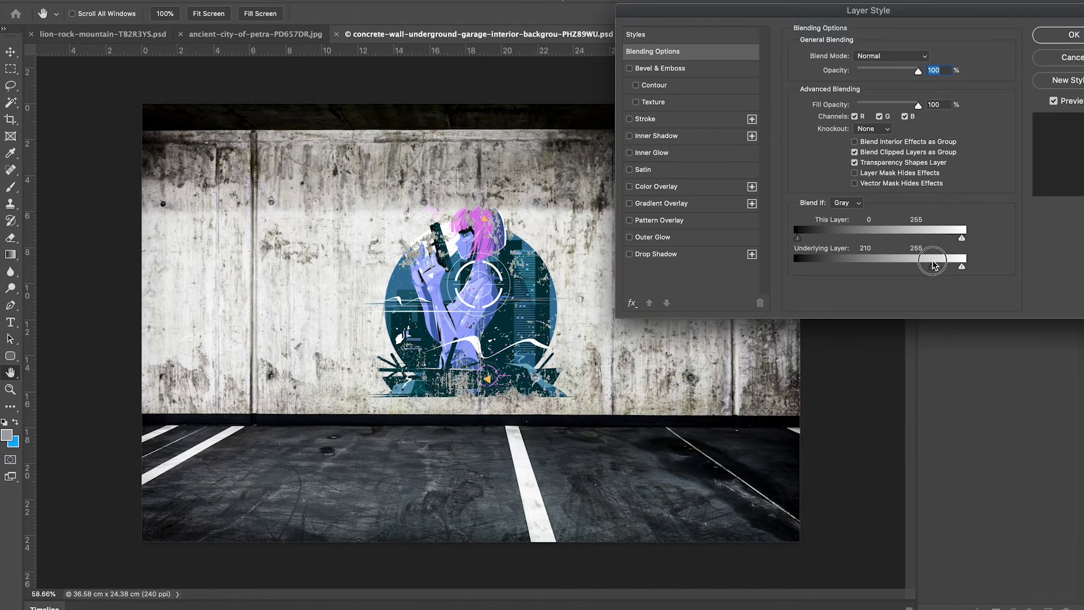
pyautogui.moveTo(933, 263); pyautogui.dragTo(911, 271)
pyautogui.click(1073, 35)
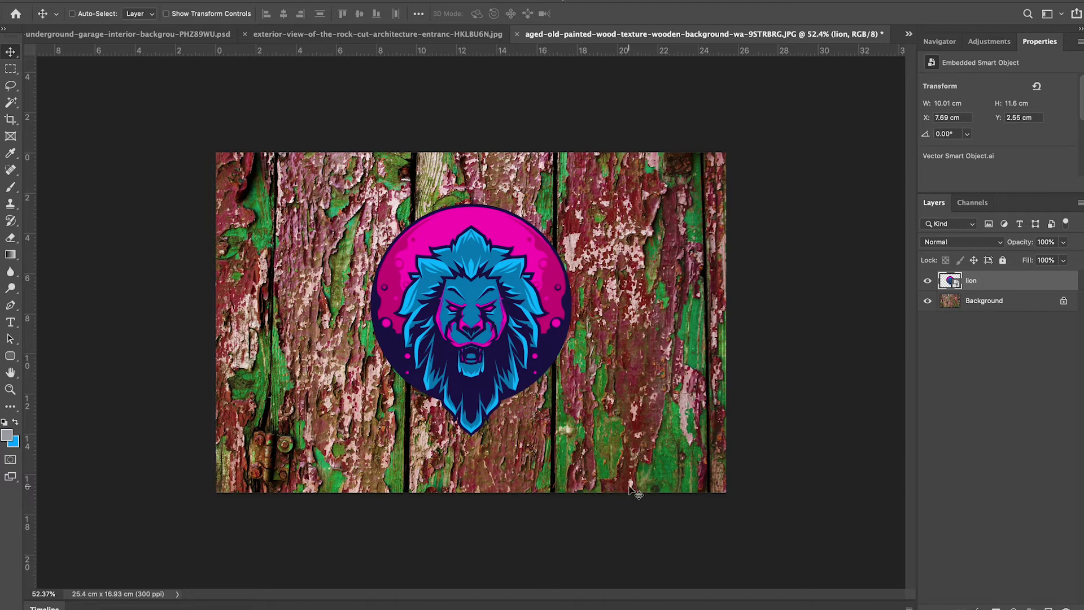
# Blend the lion layer into the painted wood by raising the Underlying Layer black limit with Blend If on Gray
pyautogui.doubleClick(1055, 282)
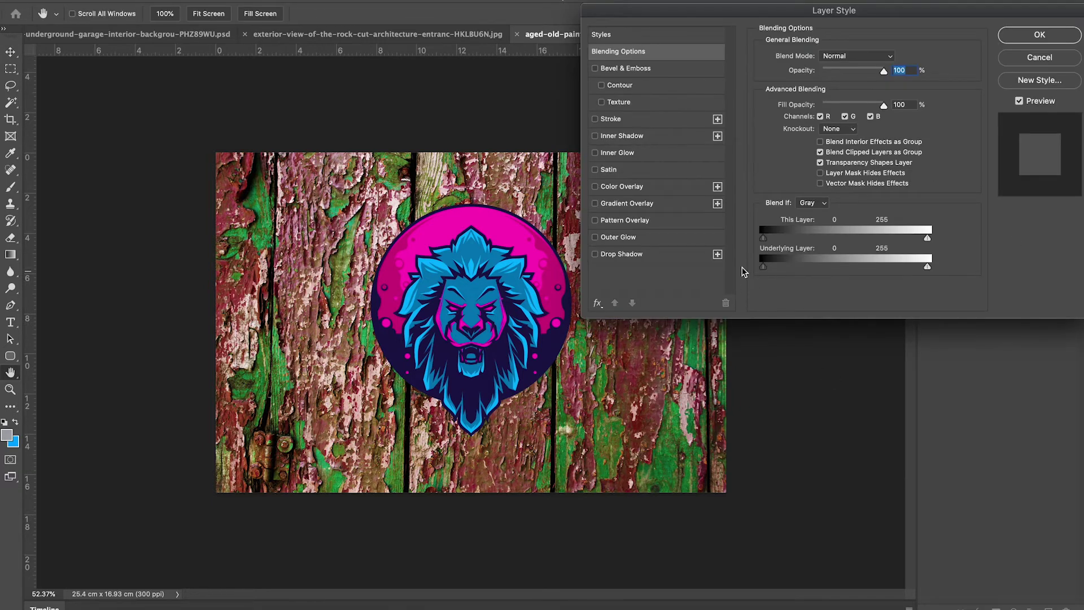
pyautogui.moveTo(763, 268); pyautogui.dragTo(843, 270)
pyautogui.click(1039, 35)
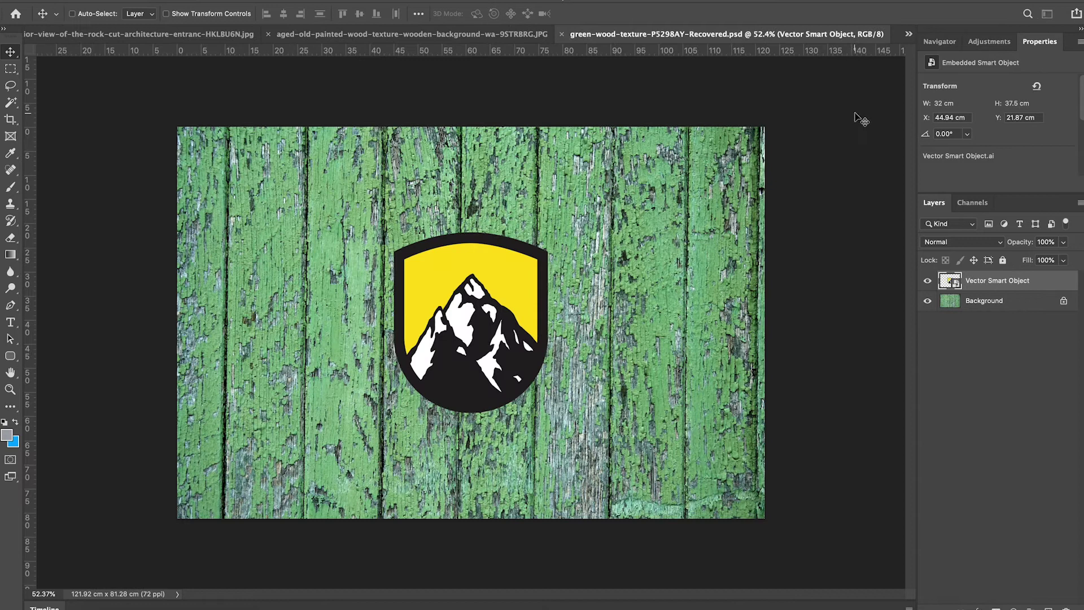
# Blend the mountain emblem into the green wood by setting the Underlying Layer black limit to 134 with Blend If on Gray
pyautogui.doubleClick(1044, 284)
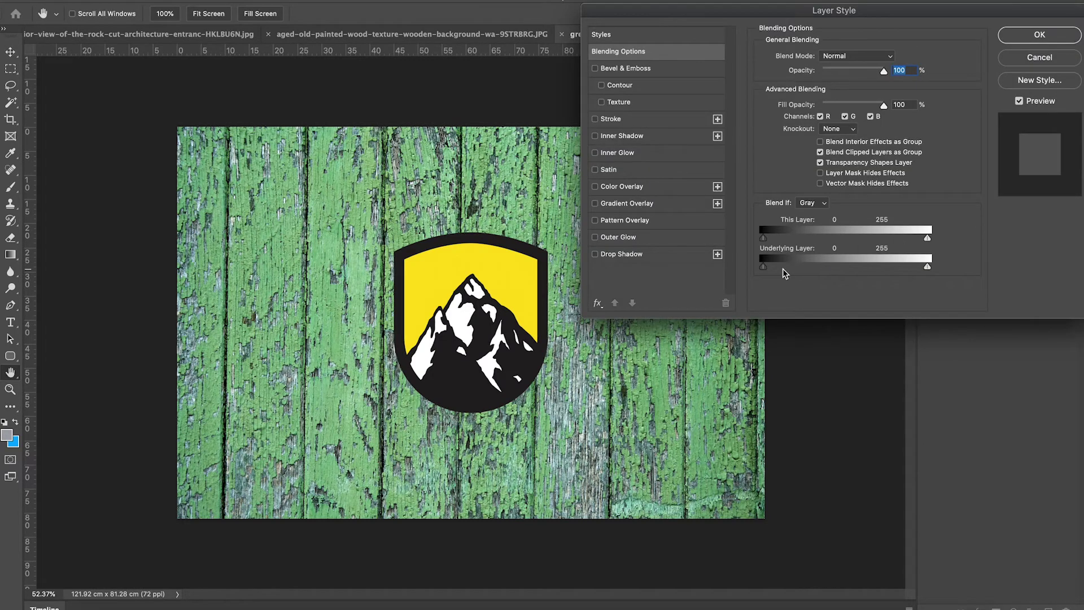
pyautogui.moveTo(764, 269); pyautogui.dragTo(852, 271)
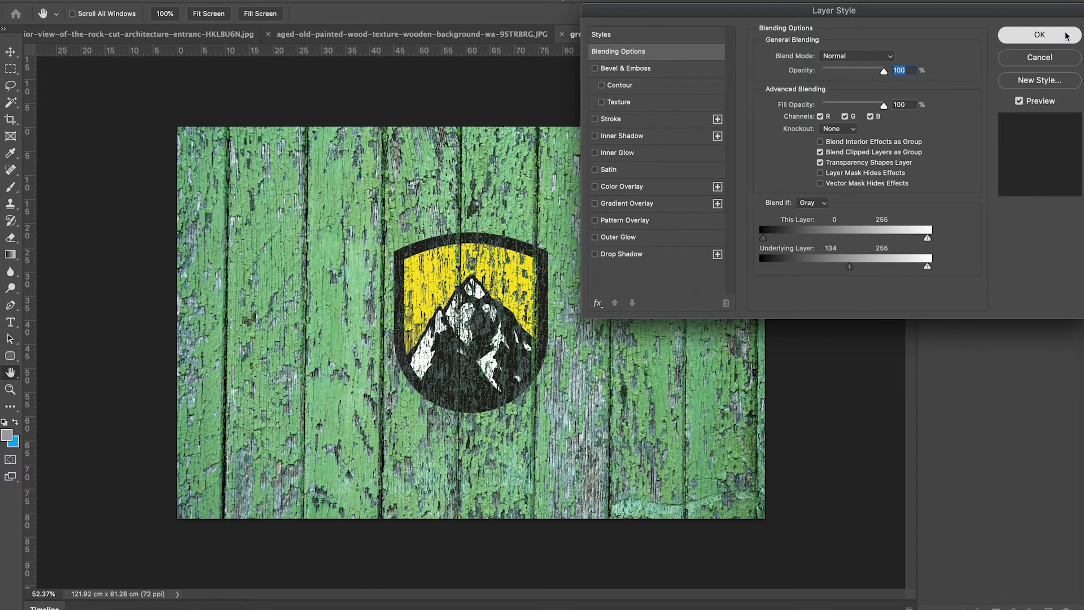
pyautogui.click(1024, 36)
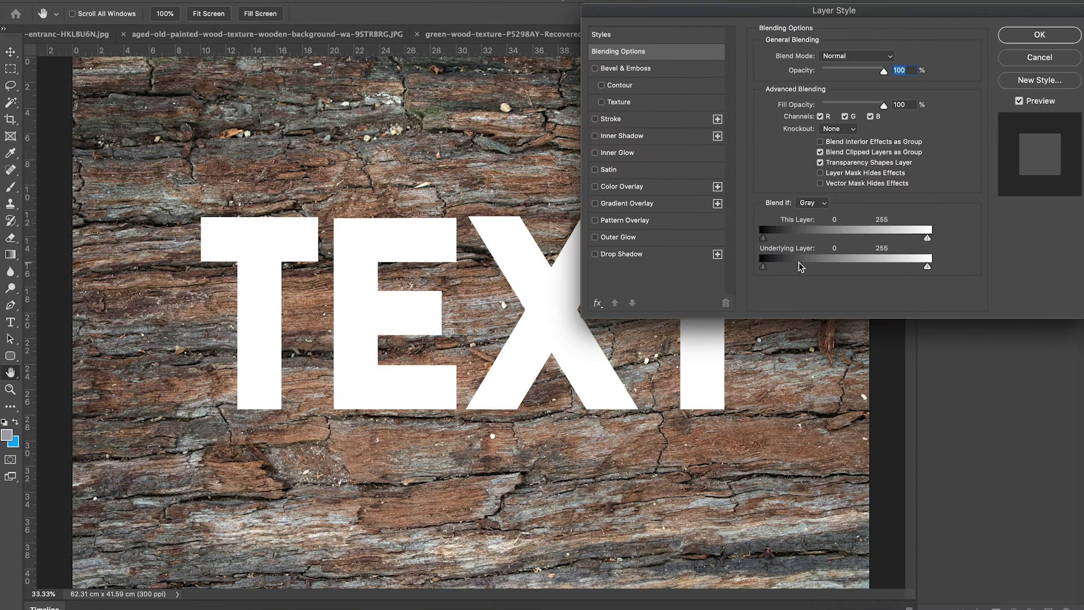
# Blend the white TEXT layer into the old wood texture by raising its Underlying Layer black limit with Blend If on Gray
pyautogui.moveTo(763, 265); pyautogui.dragTo(880, 269)
pyautogui.click(1059, 36)
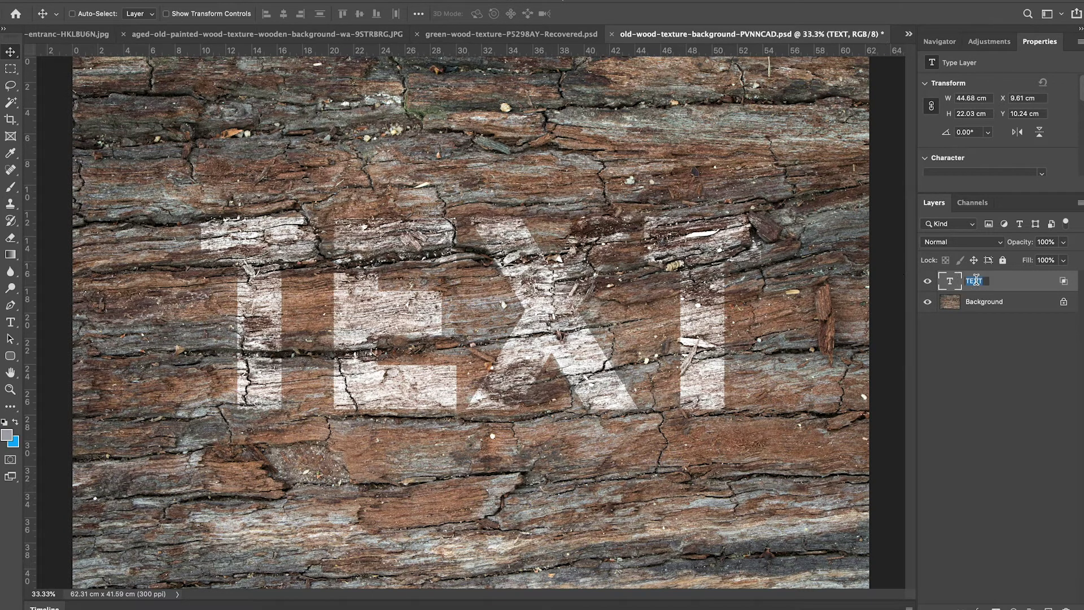
# Replace the wording of the TEXT layer with "bhgrefh" and move the text slightly down on the wood
pyautogui.doubleClick(951, 283)
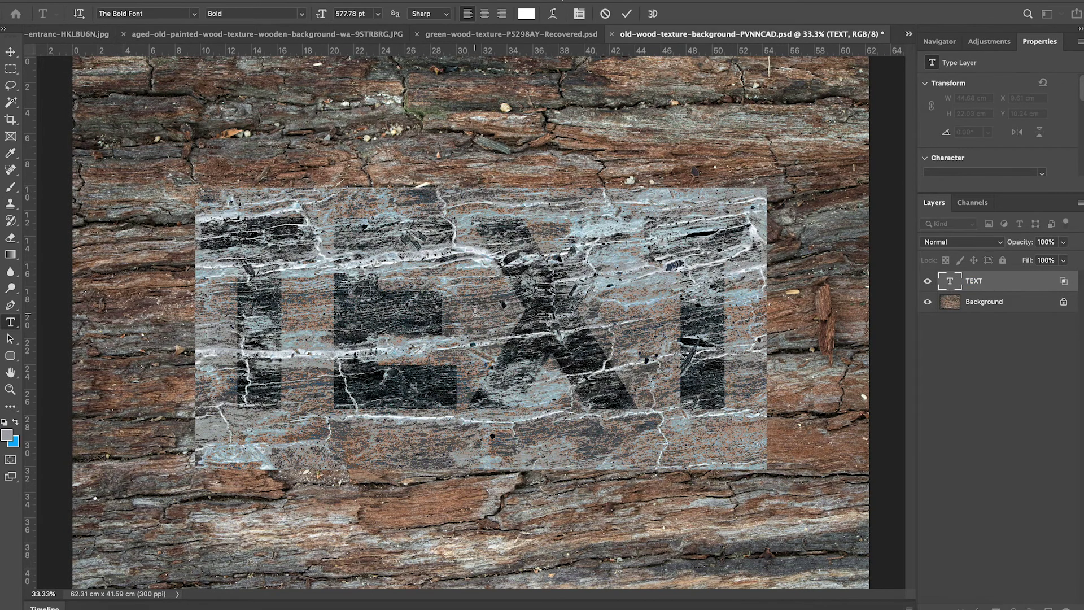
pyautogui.write('bhgrefh')
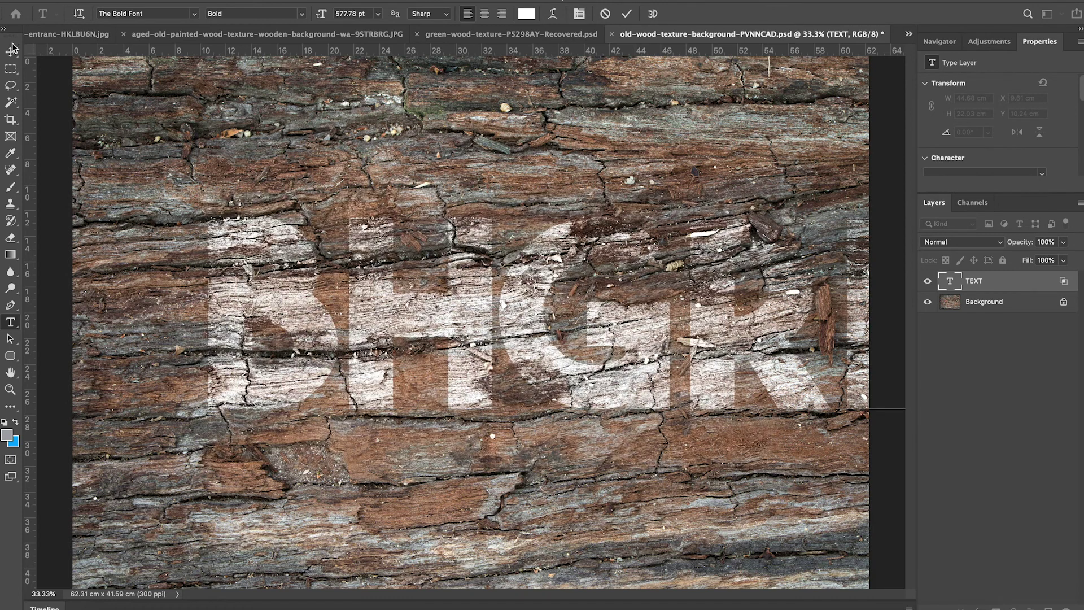
pyautogui.click(10, 51)
pyautogui.moveTo(453, 297); pyautogui.dragTo(451, 326)
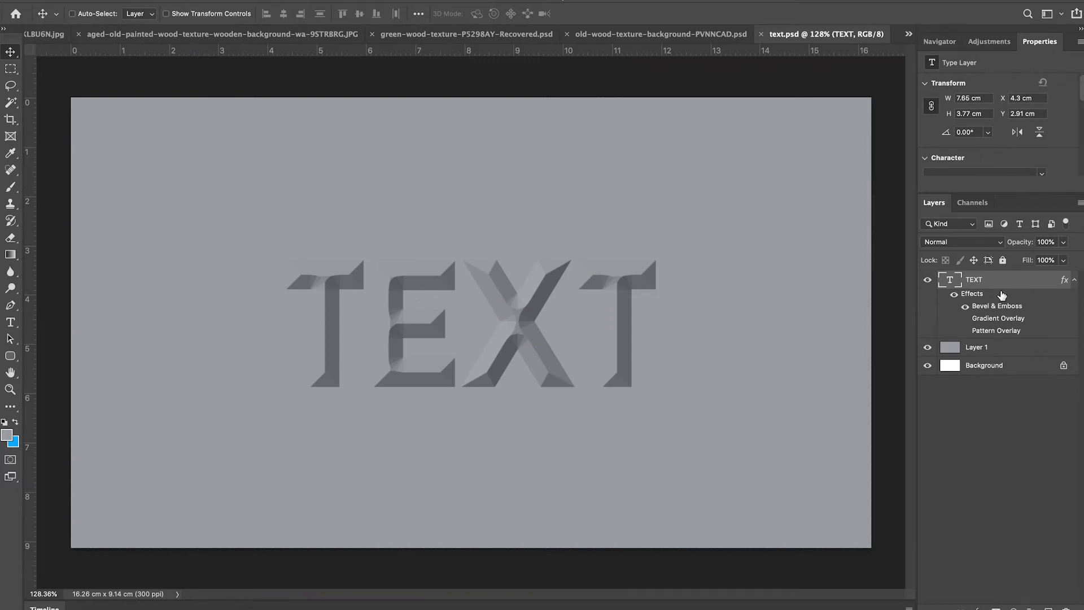
# In text.psd, compare the lettering with and without the TEXT layer and its Bevel & Emboss effect
pyautogui.click(927, 280)
pyautogui.click(926, 280)
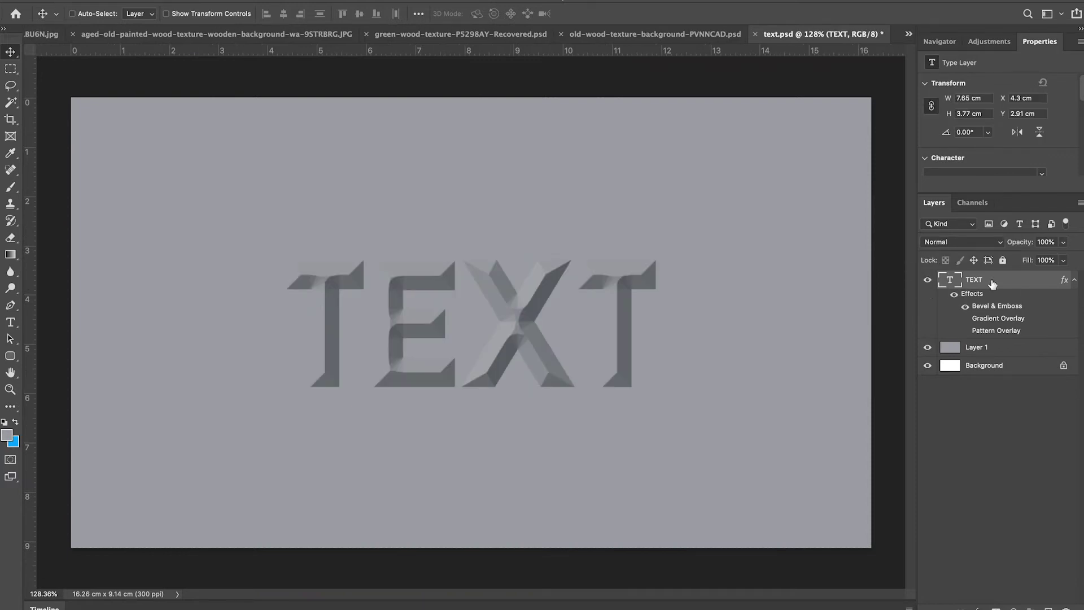
pyautogui.click(965, 307)
pyautogui.click(965, 306)
pyautogui.click(965, 306)
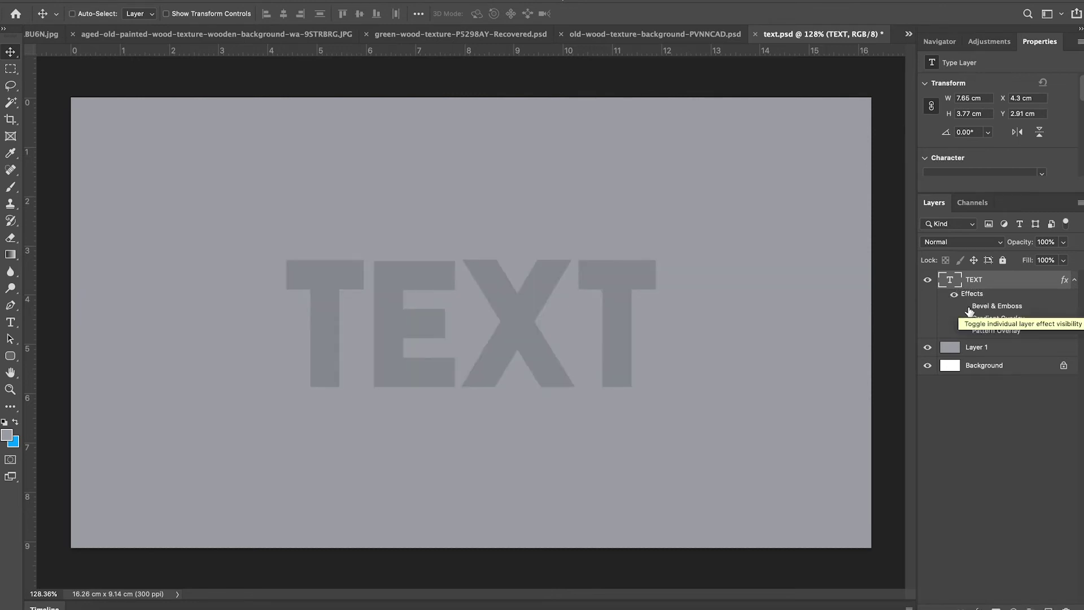
pyautogui.click(968, 305)
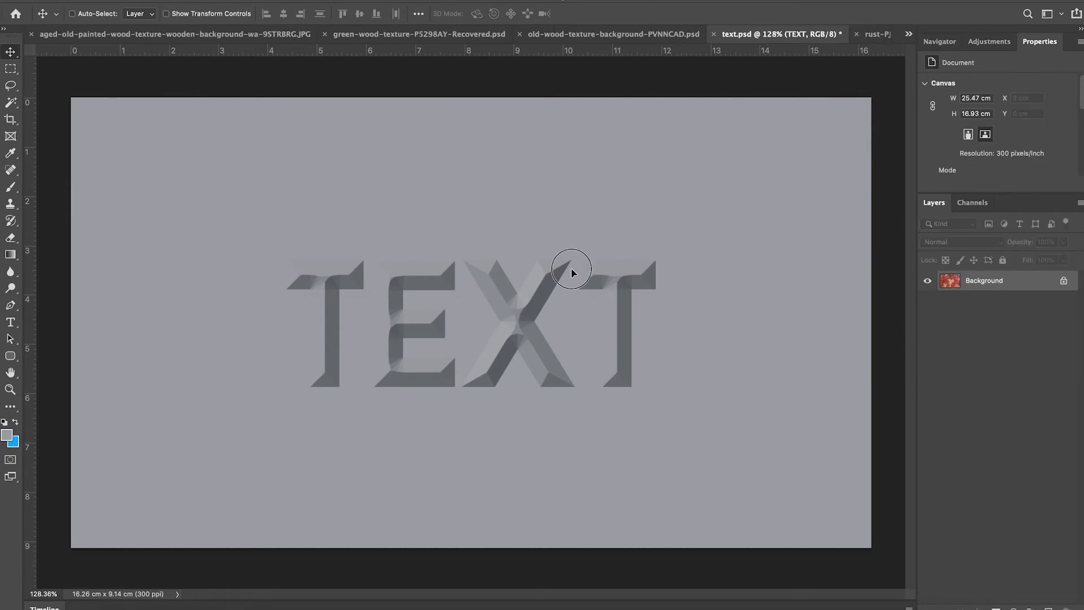
# Bring the rust texture into text.psd, scale it down to about 12.24 × 8.14 cm and position it over the lettering
pyautogui.click(570, 271)
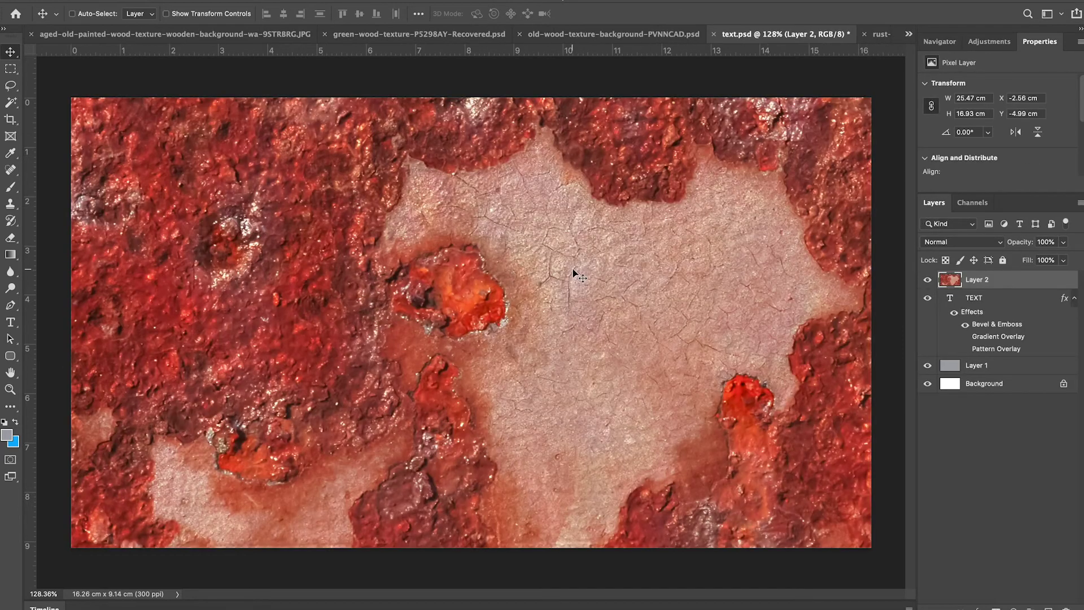
pyautogui.hotkey('ctrl', 't')
pyautogui.hotkey('ctrl', '-')
pyautogui.hotkey('ctrl', '-')
pyautogui.hotkey('ctrl', '-')
pyautogui.moveTo(757, 140); pyautogui.dragTo(666, 283)
pyautogui.moveTo(572, 333); pyautogui.dragTo(516, 353)
pyautogui.press('Return')
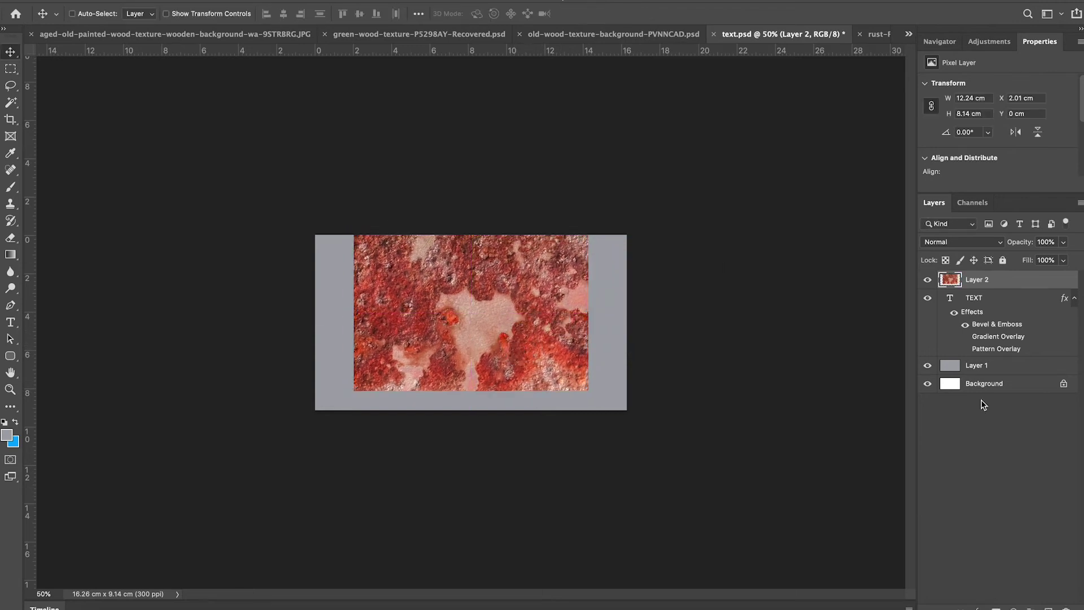
# Clip the rust texture on Layer 2 to the TEXT layer with a clipping mask
pyautogui.rightClick(1039, 282)
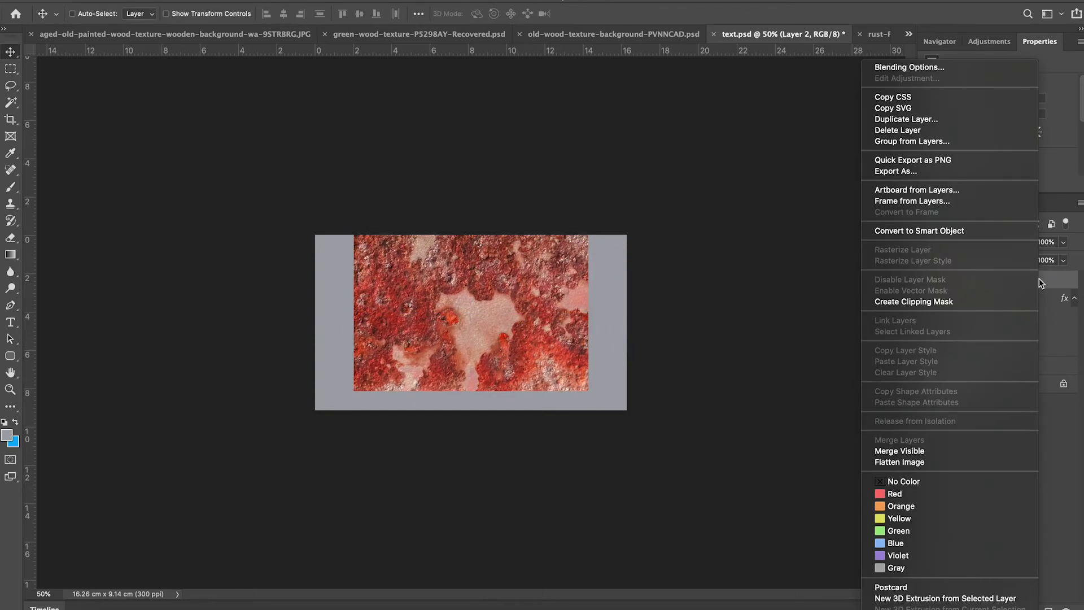
pyautogui.click(941, 301)
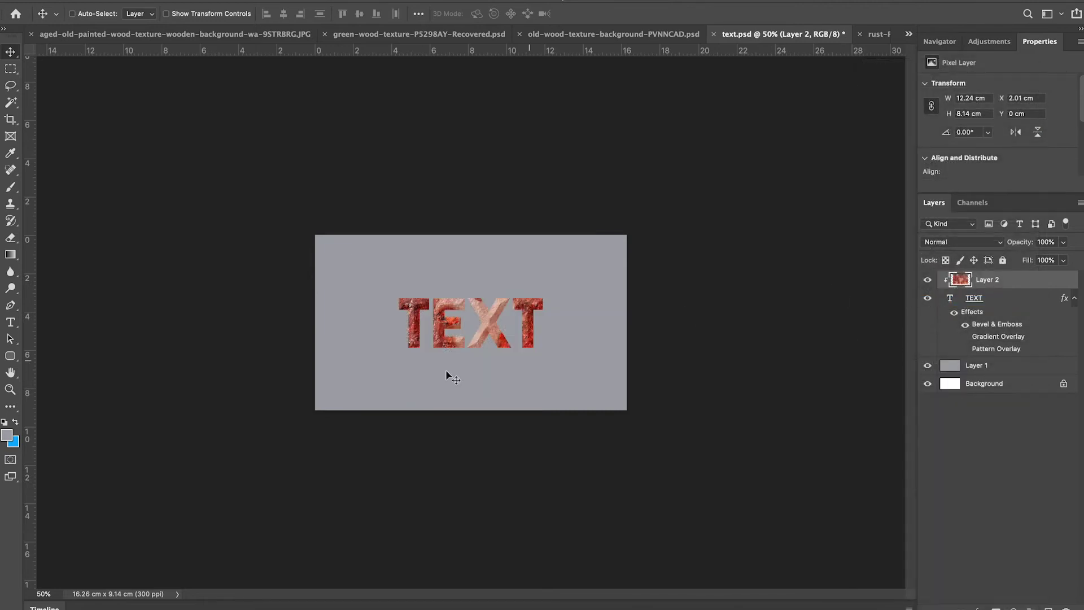
pyautogui.press('h')
pyautogui.hotkey('ctrl', '0')
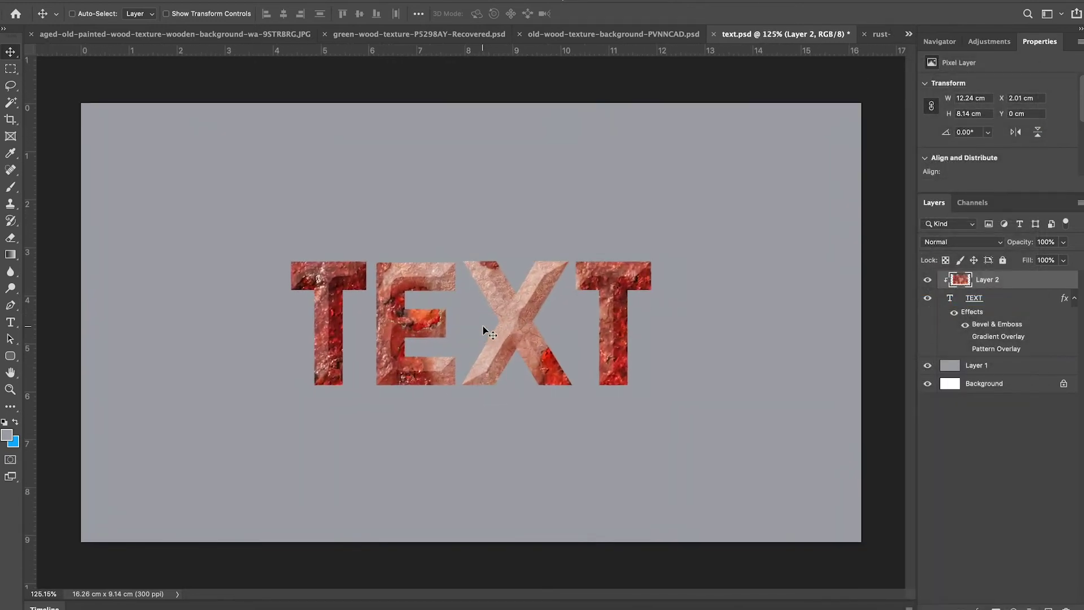
# Set Layer 2's This Layer white limit to 126 / 167 with Blend If on Gray and shift the rust texture to X 2.38 cm
pyautogui.doubleClick(1059, 283)
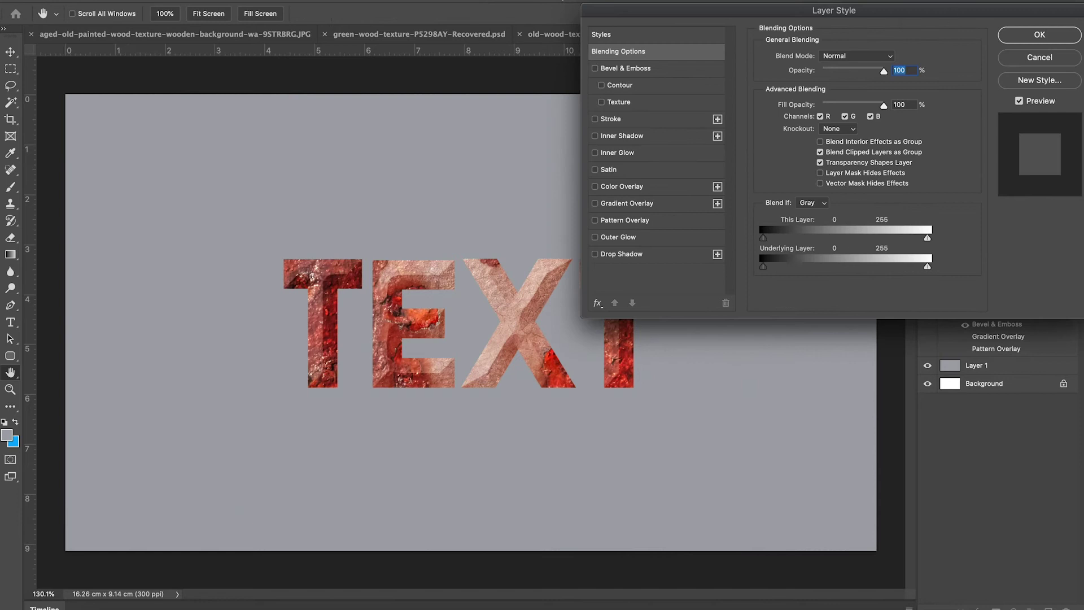
pyautogui.moveTo(903, 8); pyautogui.dragTo(788, 340)
pyautogui.moveTo(813, 572); pyautogui.dragTo(756, 573)
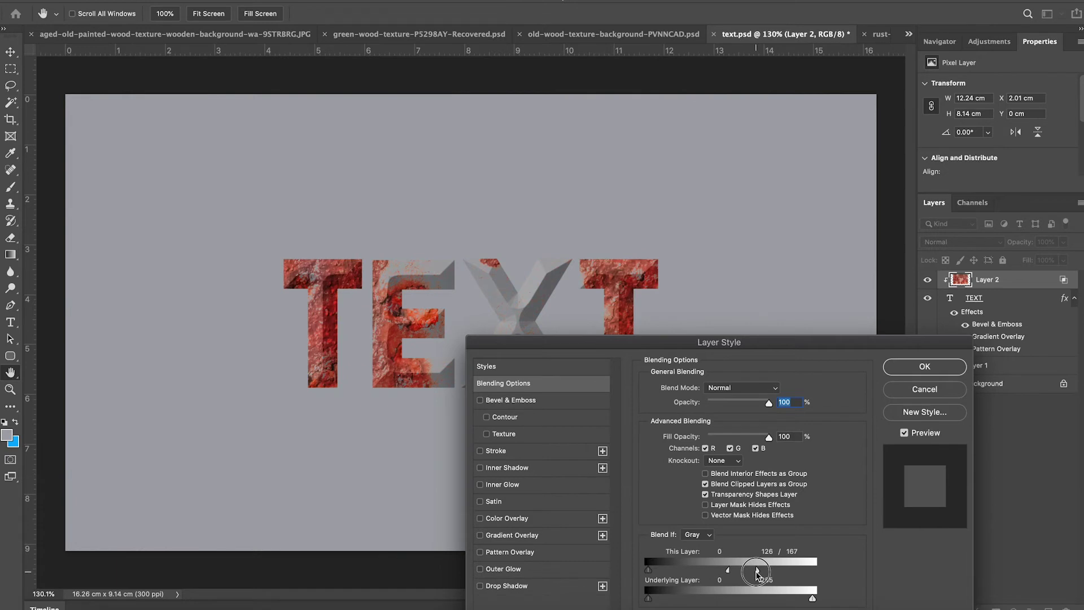
pyautogui.click(924, 366)
pyautogui.moveTo(422, 326)
pyautogui.mouseDown()
pyautogui.moveTo(540, 285)
pyautogui.moveTo(429, 260)
pyautogui.moveTo(416, 330)
pyautogui.moveTo(440, 328)
pyautogui.mouseUp()
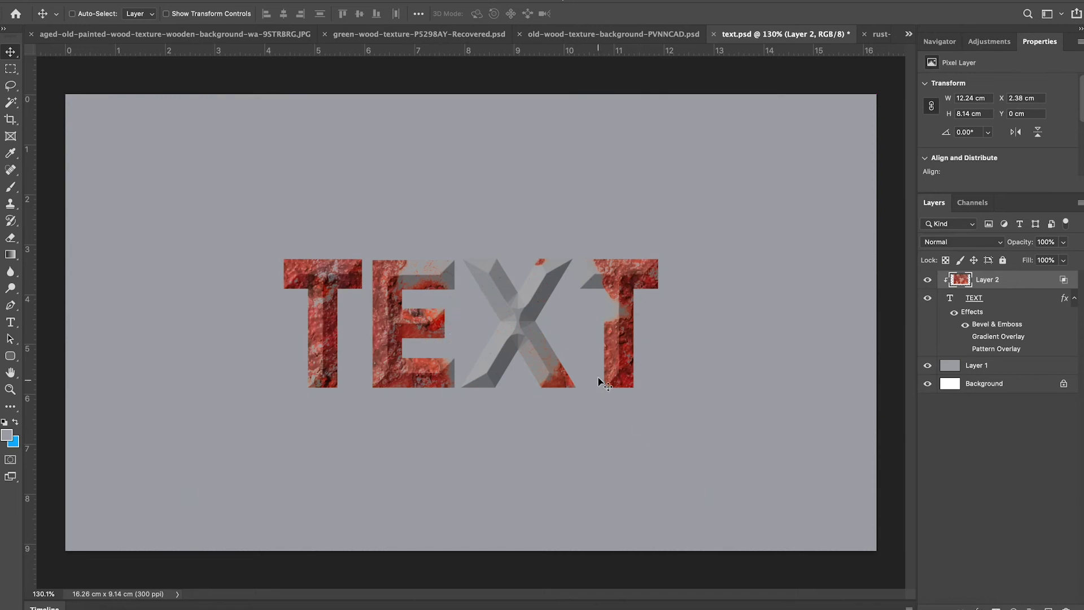
# Replace the wording of the rust-textured TEXT layer with "SDAV" and delete the last character
pyautogui.doubleClick(952, 301)
pyautogui.write('SDAV')
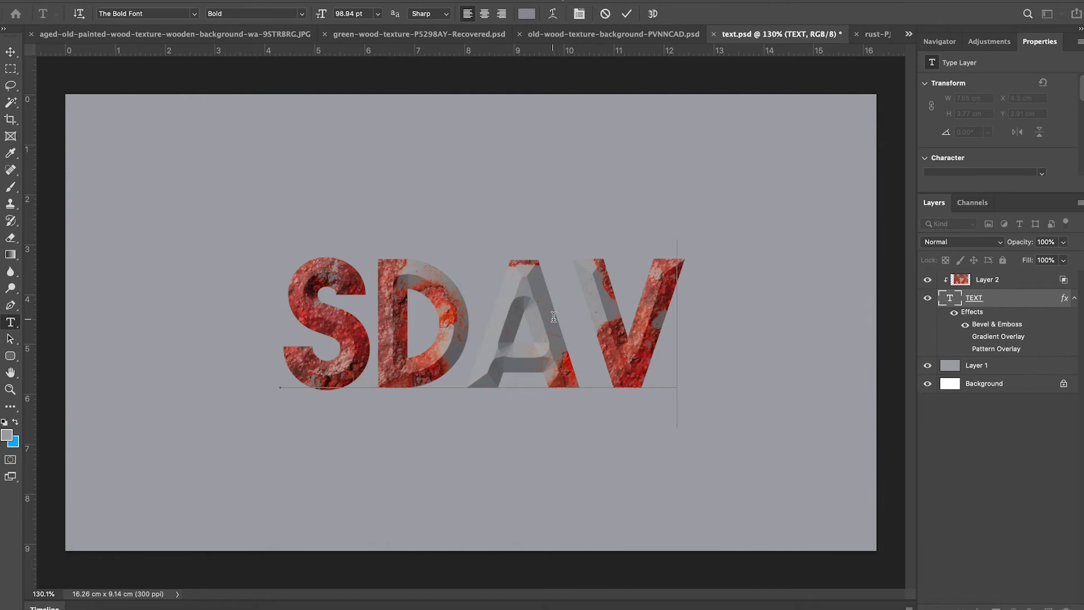
pyautogui.press('BackSpace')
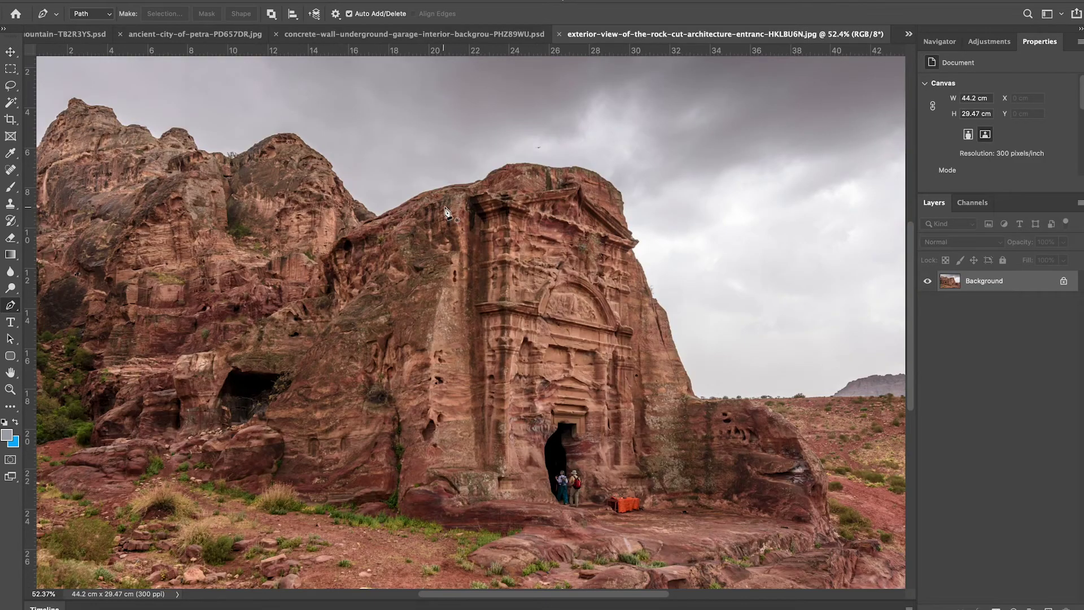
# Outline the carved rock facade in the exterior-view image with the Pen tool and convert the path to a selection
pyautogui.click(453, 576)
pyautogui.click(828, 497)
pyautogui.click(810, 445)
pyautogui.click(755, 400)
pyautogui.click(697, 396)
pyautogui.click(691, 344)
pyautogui.click(651, 207)
pyautogui.click(627, 149)
pyautogui.click(507, 145)
pyautogui.click(445, 189)
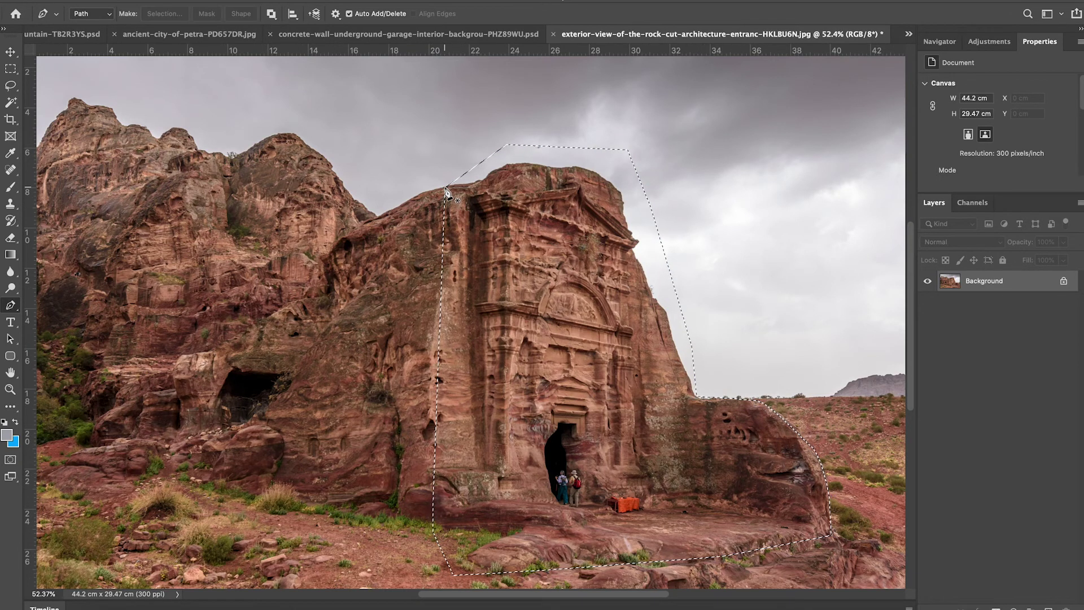
pyautogui.hotkey('ctrl', 'Return')
# Bring the selected rock facade into lion-rock-mountain-TB2R3YS.psd as Layer 1
pyautogui.click(9, 51)
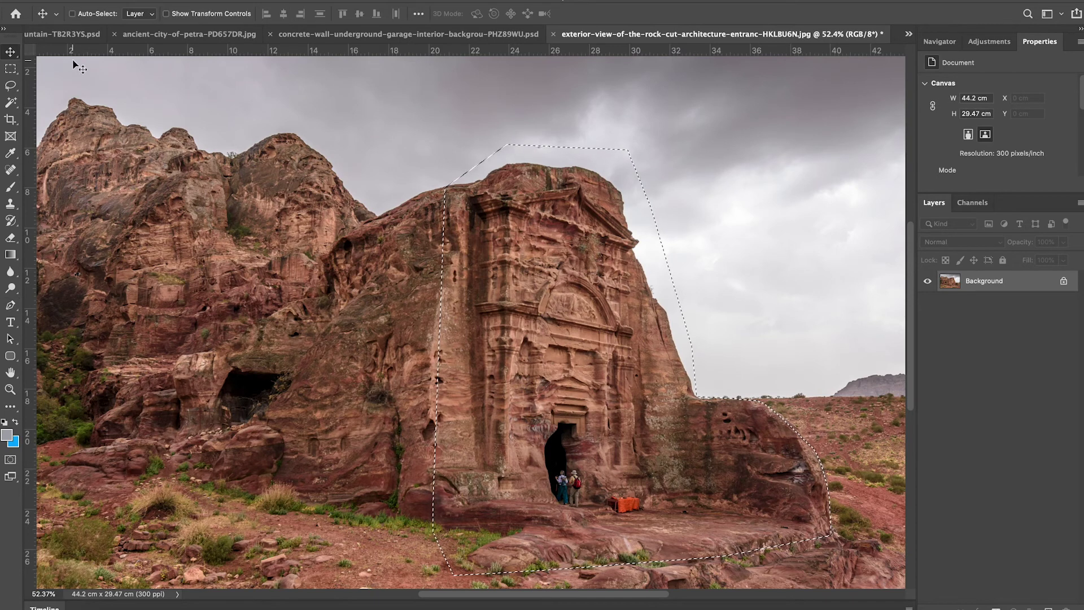
pyautogui.moveTo(706, 363); pyautogui.dragTo(655, 205)
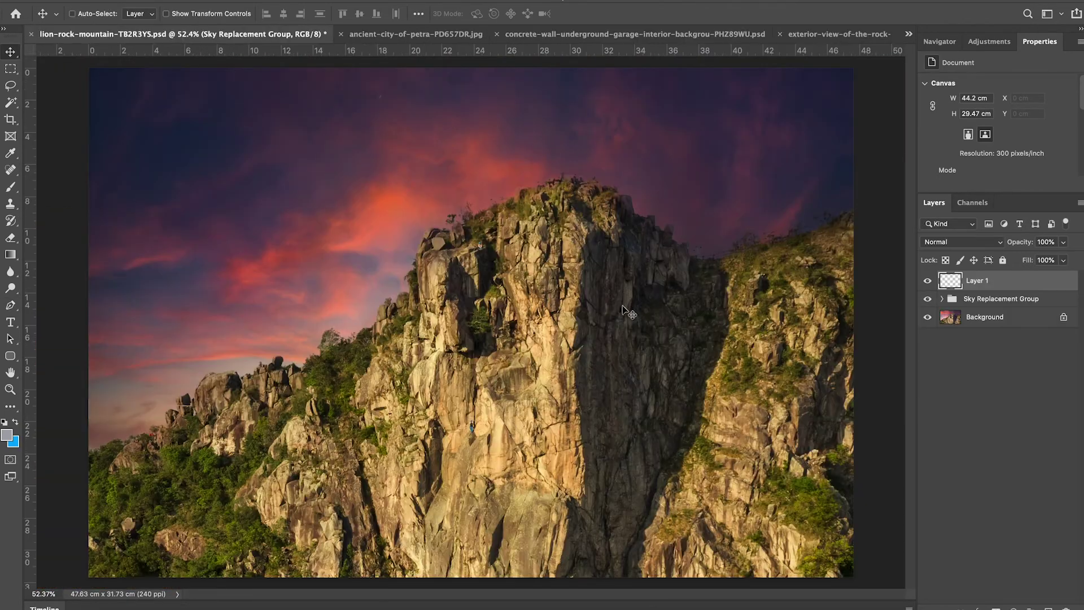
pyautogui.hotkey('ctrl', 'v')
# Remove the leftover sky around the facade on Layer 1 using Magic Wand selections with tolerance 32
pyautogui.press('w')
pyautogui.click(723, 188)
pyautogui.press('Delete')
pyautogui.click(671, 121)
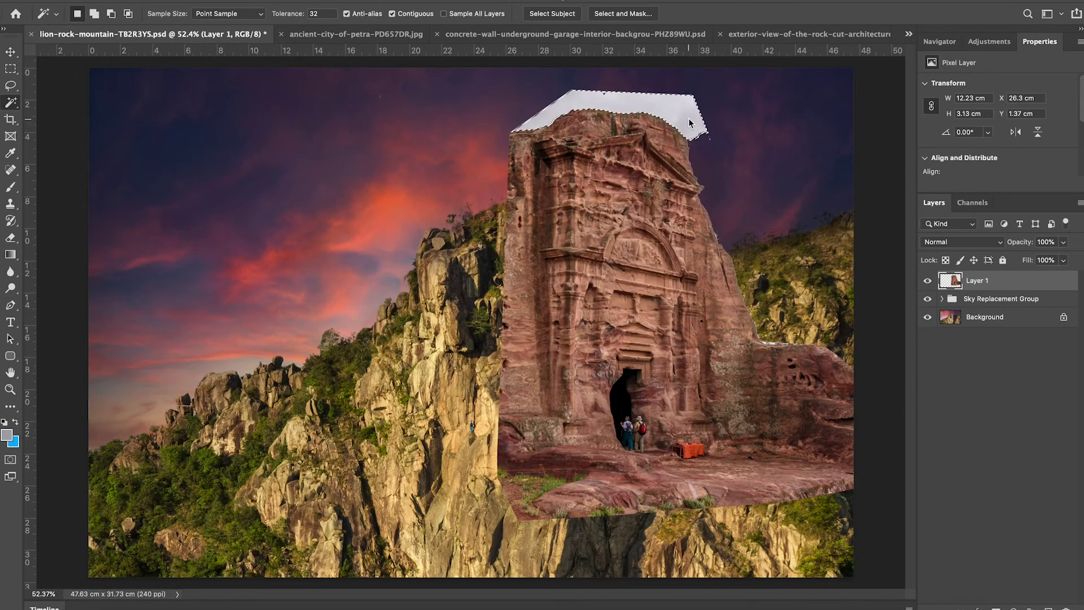
pyautogui.press('Delete')
pyautogui.hotkey('ctrl', 'd')
# Scale the facade on Layer 1 down to about 11.67 × 12.52 cm and position it on the cliff's shaded side
pyautogui.hotkey('ctrl', 't')
pyautogui.moveTo(896, 92); pyautogui.dragTo(773, 421)
pyautogui.press('Return')
pyautogui.moveTo(600, 297); pyautogui.dragTo(609, 295)
# Move Layer 1 below the Sky Replacement Group in the layer order
pyautogui.press('z')
pyautogui.moveTo(626, 335); pyautogui.dragTo(650, 356)
pyautogui.moveTo(959, 281); pyautogui.dragTo(959, 306)
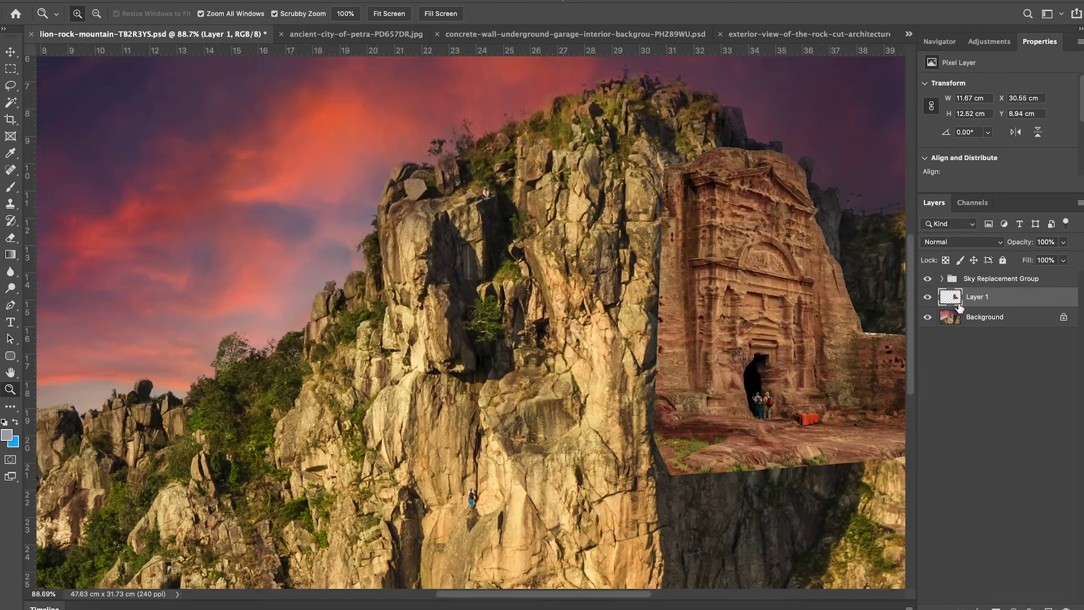
# Adjust Layer 1 with Levels, changing the black and white input levels and the midtones of a single color channel
pyautogui.press('super+l')
pyautogui.moveTo(424, 298); pyautogui.dragTo(404, 299)
pyautogui.moveTo(260, 298); pyautogui.dragTo(264, 298)
pyautogui.click(346, 203)
pyautogui.click(315, 224)
pyautogui.moveTo(342, 298)
pyautogui.mouseDown()
pyautogui.moveTo(321, 297)
pyautogui.moveTo(333, 299)
pyautogui.mouseUp()
pyautogui.click(473, 176)
# Darken and desaturate the facade on Layer 1 with Hue/Saturation, using Saturation -22 and Lightness about -45
pyautogui.press('super+u')
pyautogui.moveTo(781, 265); pyautogui.dragTo(753, 295)
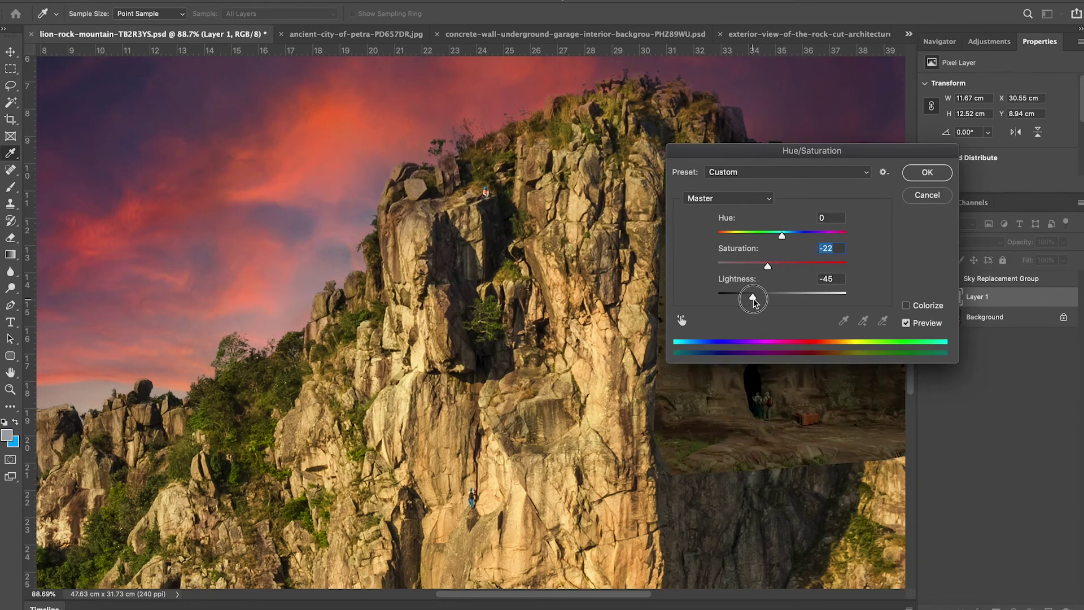
pyautogui.moveTo(812, 151); pyautogui.dragTo(404, 148)
pyautogui.click(344, 294)
pyautogui.press('Return')
# Split Layer 1's Underlying Layer black limit to 0 / 56 with Blend If on Gray, and add a mask to the layer
pyautogui.press('h')
pyautogui.doubleClick(1063, 298)
pyautogui.moveTo(201, 361); pyautogui.dragTo(237, 362)
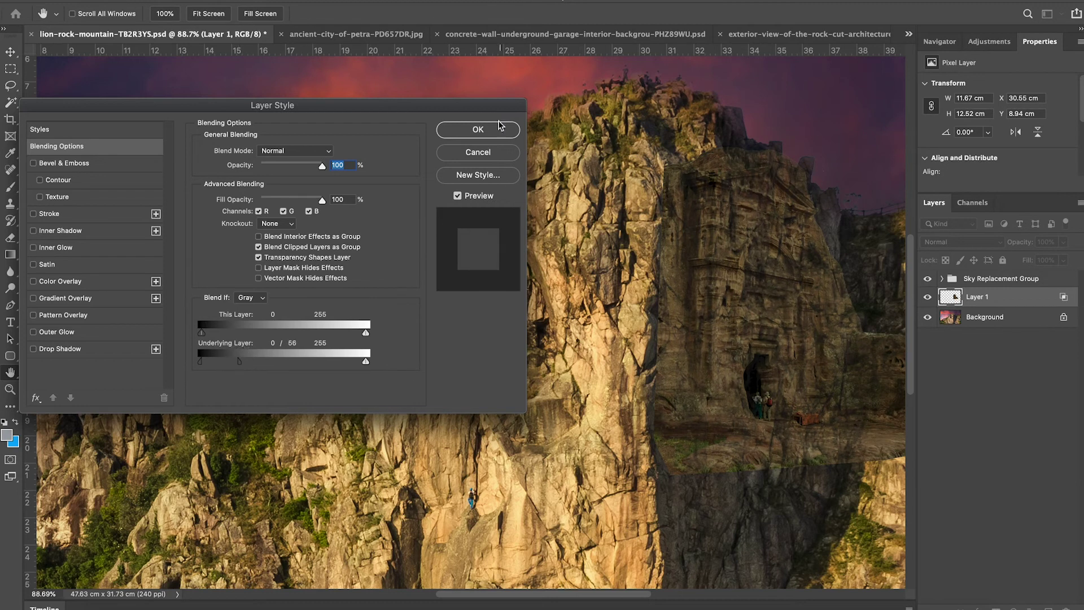
pyautogui.click(500, 128)
pyautogui.click(997, 607)
pyautogui.press('c')
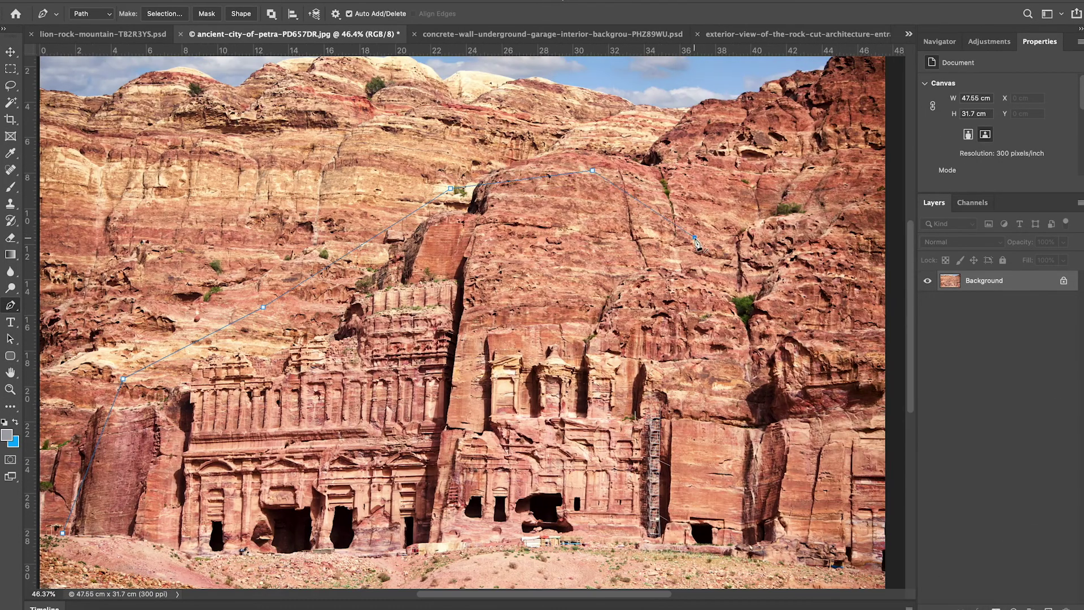
# Complete the Pen path around the carved facades in ancient-city-of-petra-PD657DR.jpg and convert it to a selection
pyautogui.scroll(-5, 696, 243)
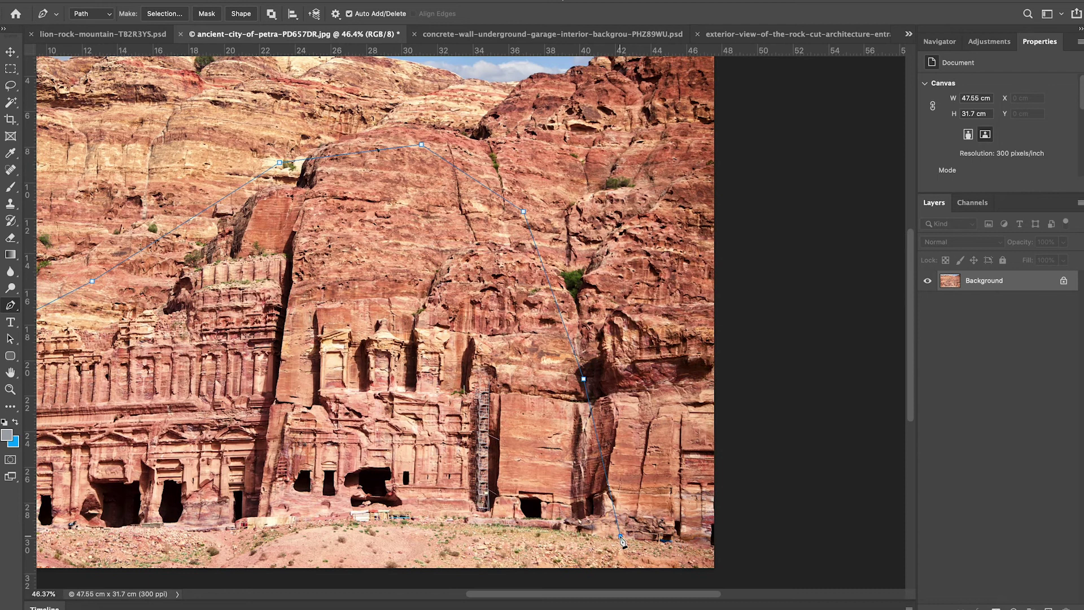
pyautogui.click(615, 460)
pyautogui.click(452, 469)
pyautogui.hscroll(-8, 452, 470)
pyautogui.click(251, 479)
pyautogui.click(120, 438)
pyautogui.click(220, 379)
pyautogui.press('super+Return')
# Bring the selected Petra facades into the lion-rock-mountain document and scale them to about 15.34 × 8.64 cm on the sunlit rock face
pyautogui.press('v')
pyautogui.moveTo(711, 206); pyautogui.dragTo(558, 239)
pyautogui.press('super+t')
pyautogui.moveTo(843, 508); pyautogui.dragTo(617, 357)
pyautogui.press('Return')
pyautogui.press('super+t')
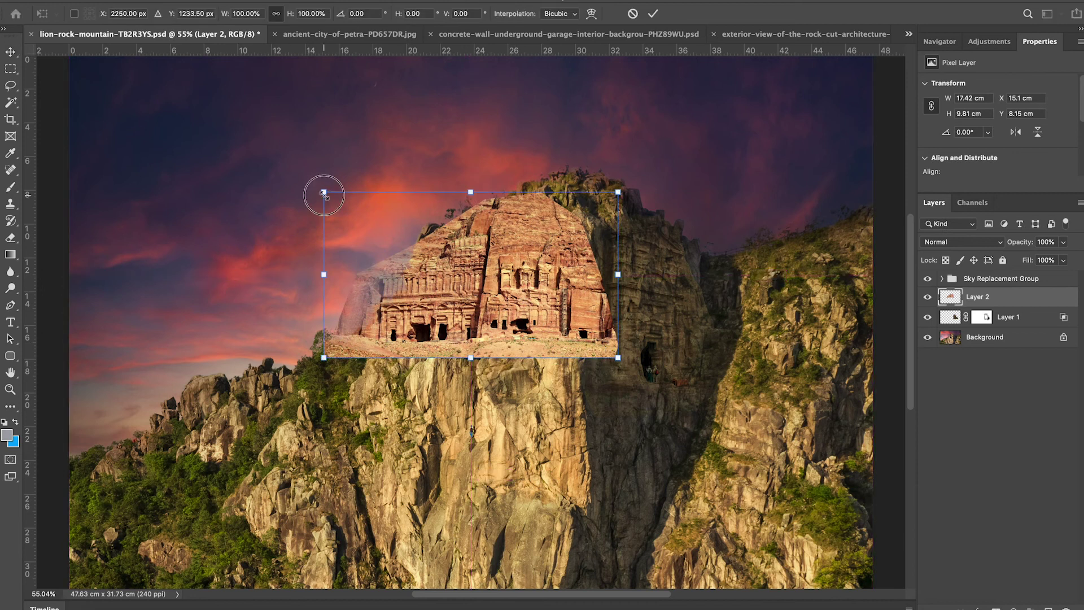
pyautogui.moveTo(322, 189); pyautogui.dragTo(360, 211)
pyautogui.press('Return')
pyautogui.moveTo(582, 297); pyautogui.dragTo(576, 302)
# Match Layer 2 to the cliff by adjusting one color channel's midtones with Levels and toning its color with Hue/Saturation
pyautogui.press('super+l')
pyautogui.click(316, 203)
pyautogui.click(316, 228)
pyautogui.moveTo(342, 299); pyautogui.dragTo(358, 263)
pyautogui.press('Return')
pyautogui.press('super+u')
pyautogui.click(518, 171)
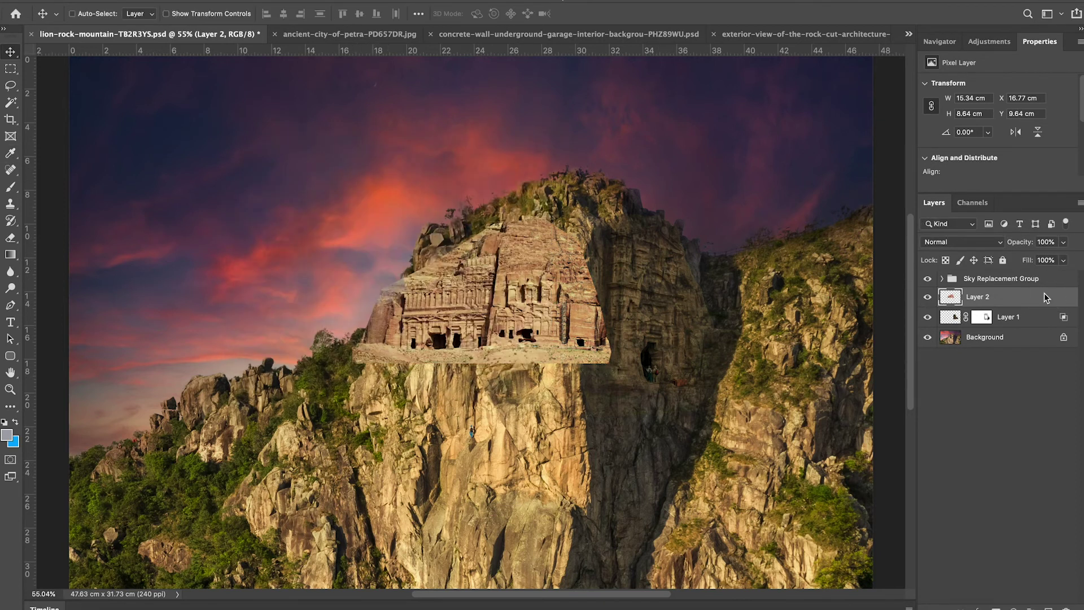
# Blend Layer 2 into the rock by splitting its Underlying Layer black limit to 69 / 114 with Blend If on Gray
pyautogui.doubleClick(1046, 296)
pyautogui.moveTo(366, 362); pyautogui.dragTo(272, 362)
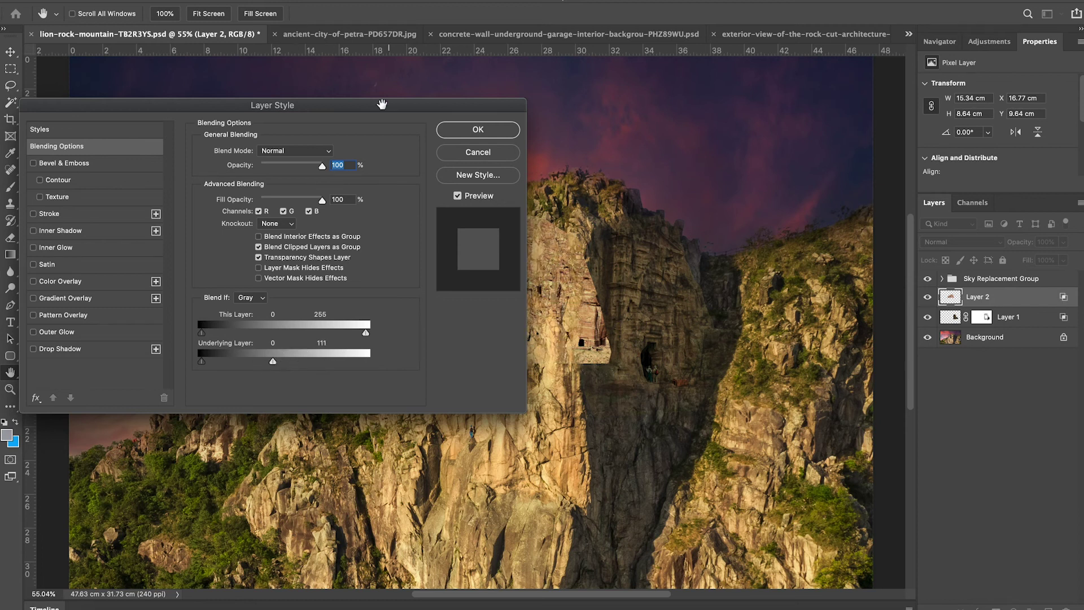
pyautogui.moveTo(382, 105); pyautogui.dragTo(1017, 59)
pyautogui.moveTo(907, 315); pyautogui.dragTo(1039, 316)
pyautogui.moveTo(838, 315); pyautogui.dragTo(910, 314)
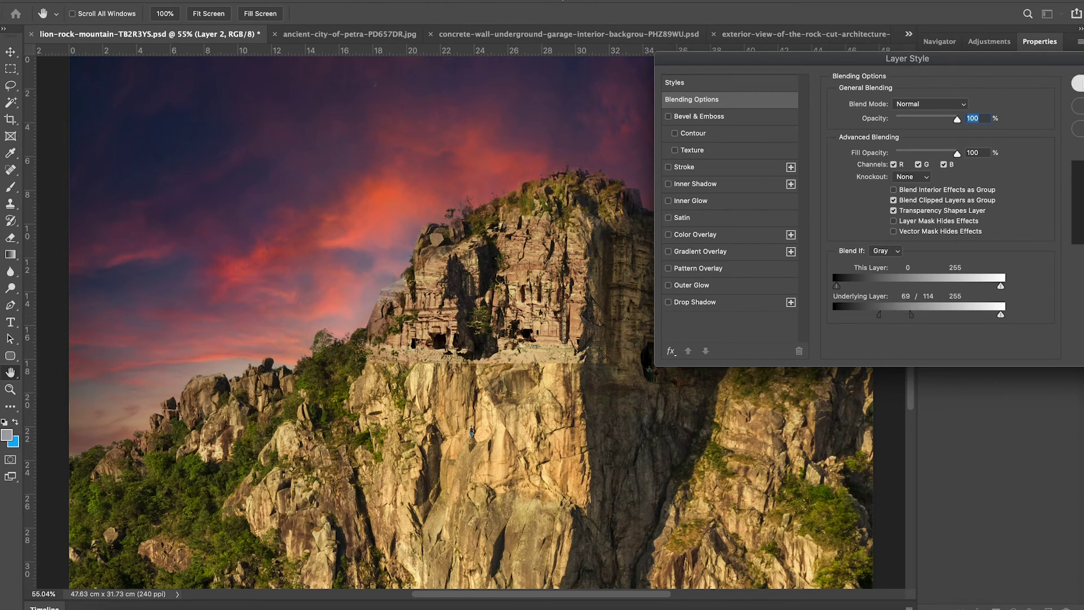
pyautogui.click(1076, 84)
# Add a mask to Layer 2 and brush black along the base of the facades to hide the hard ledge
pyautogui.click(996, 607)
pyautogui.press('b')
pyautogui.press('d')
pyautogui.moveTo(596, 375)
pyautogui.mouseDown()
pyautogui.moveTo(513, 356)
pyautogui.moveTo(361, 353)
pyautogui.mouseUp()
pyautogui.press('v')
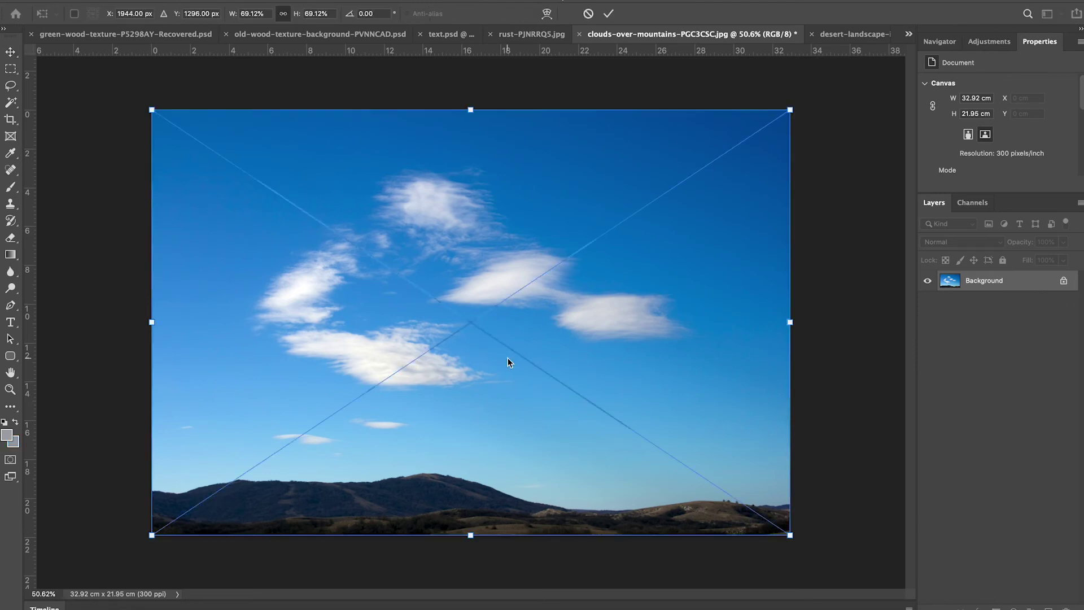
# Place the lion-rock-mountain image over the clouds-over-mountains photo at 69.12% scale and set its Blend If channel to Blue
pyautogui.press('Return')
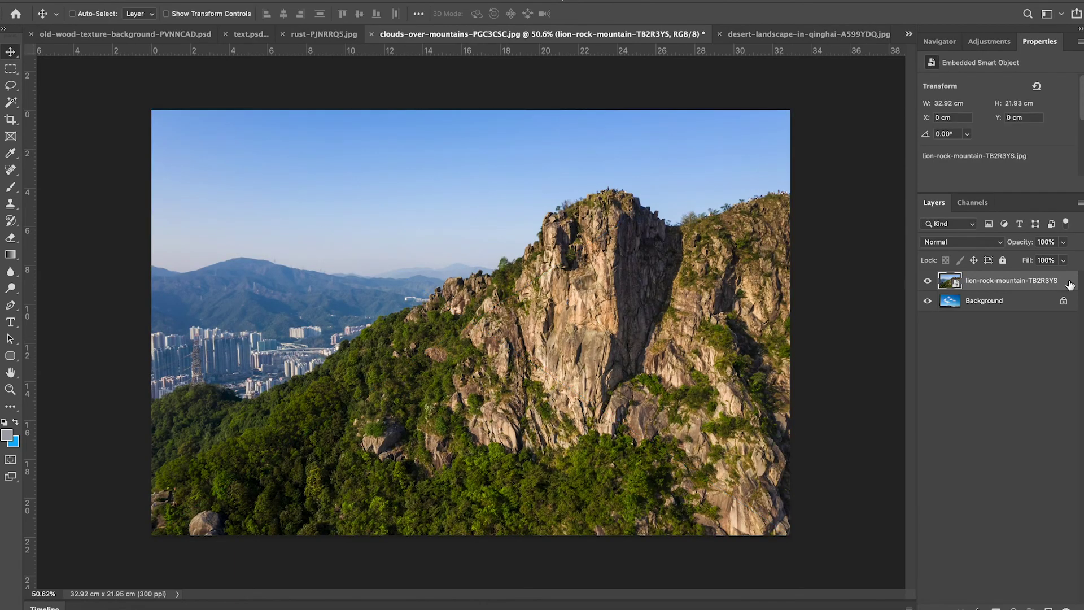
pyautogui.doubleClick(1067, 280)
pyautogui.click(819, 252)
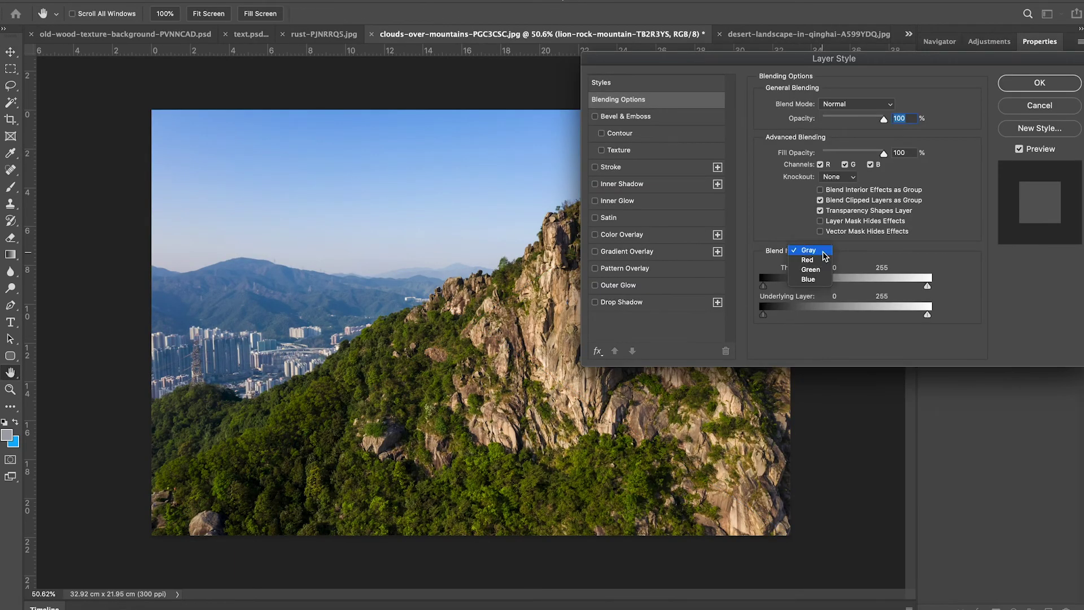
pyautogui.click(810, 279)
pyautogui.moveTo(956, 66); pyautogui.dragTo(740, 390)
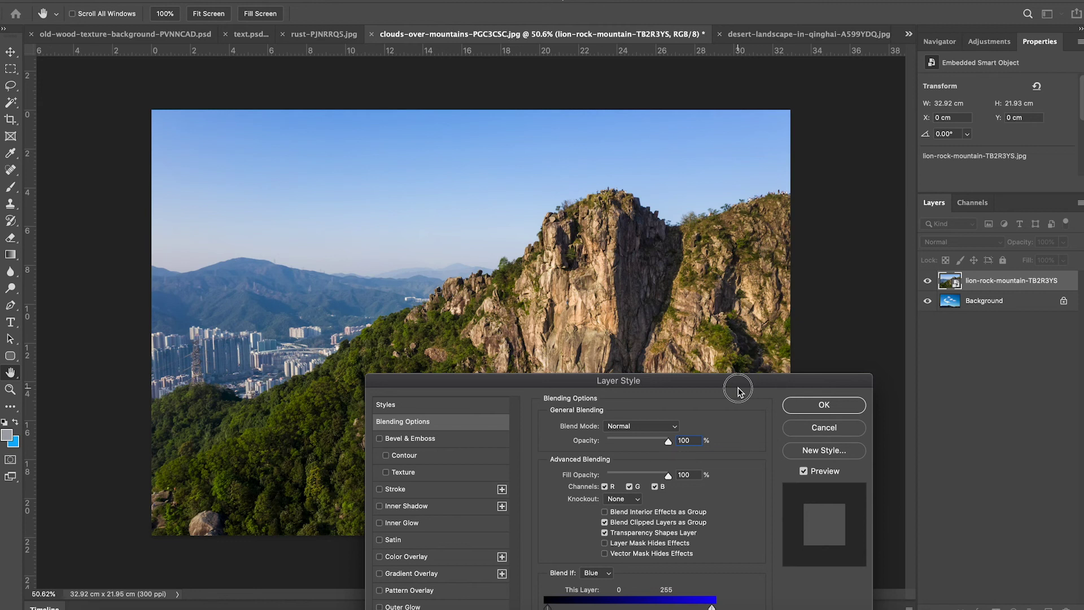
pyautogui.moveTo(738, 390); pyautogui.dragTo(744, 182)
# Replace the mountain image's sky by splitting its This Layer white limit to 195 / 210 on the Blue channel
pyautogui.moveTo(717, 401); pyautogui.dragTo(686, 401)
pyautogui.moveTo(672, 176); pyautogui.dragTo(998, 178)
pyautogui.moveTo(1019, 399); pyautogui.dragTo(1007, 402)
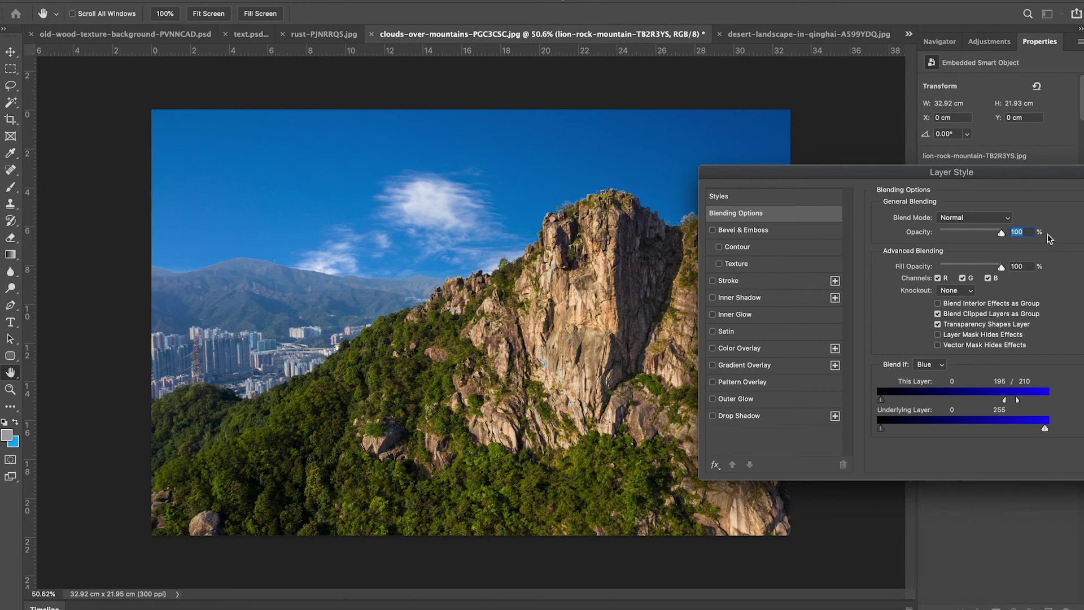
pyautogui.moveTo(1016, 176); pyautogui.dragTo(689, 170)
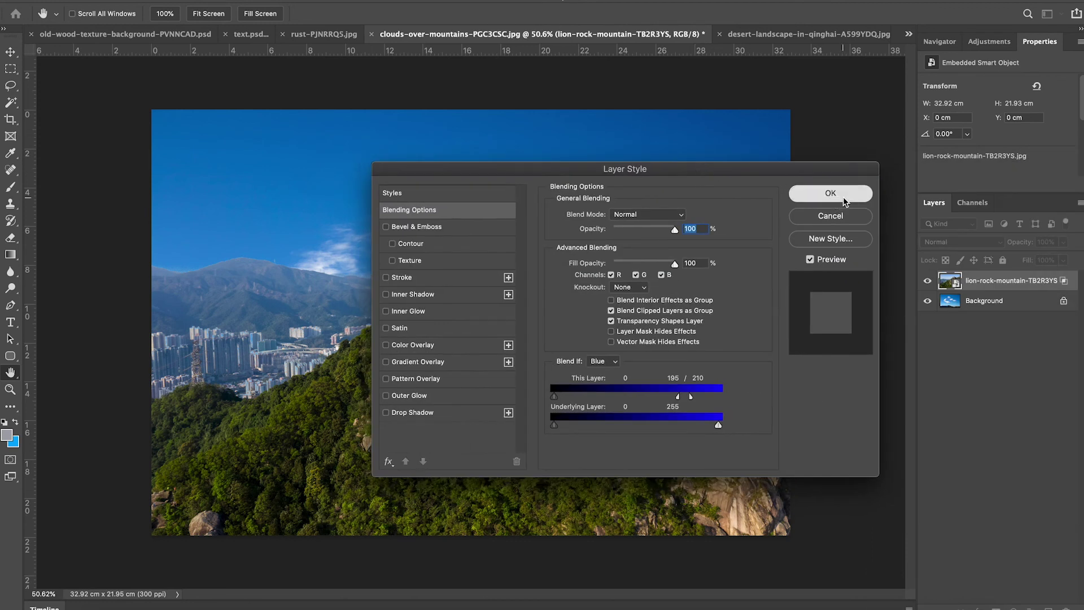
pyautogui.click(844, 198)
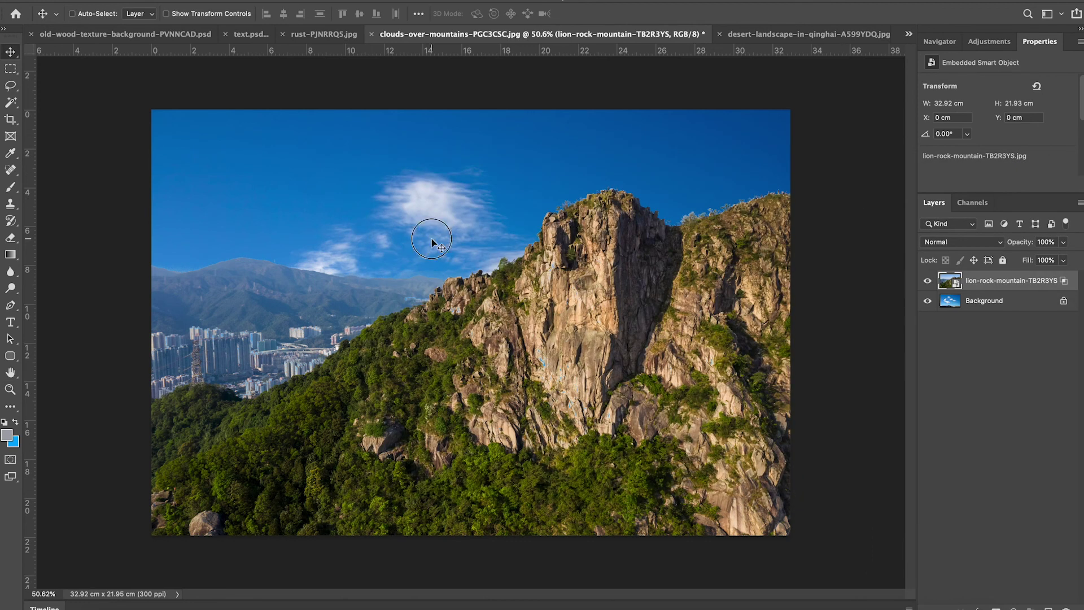
# Try moving the lion-rock-mountain layer upward over the clouds and undo the move
pyautogui.moveTo(432, 243); pyautogui.dragTo(431, 212)
pyautogui.hotkey('ctrl', 'z')
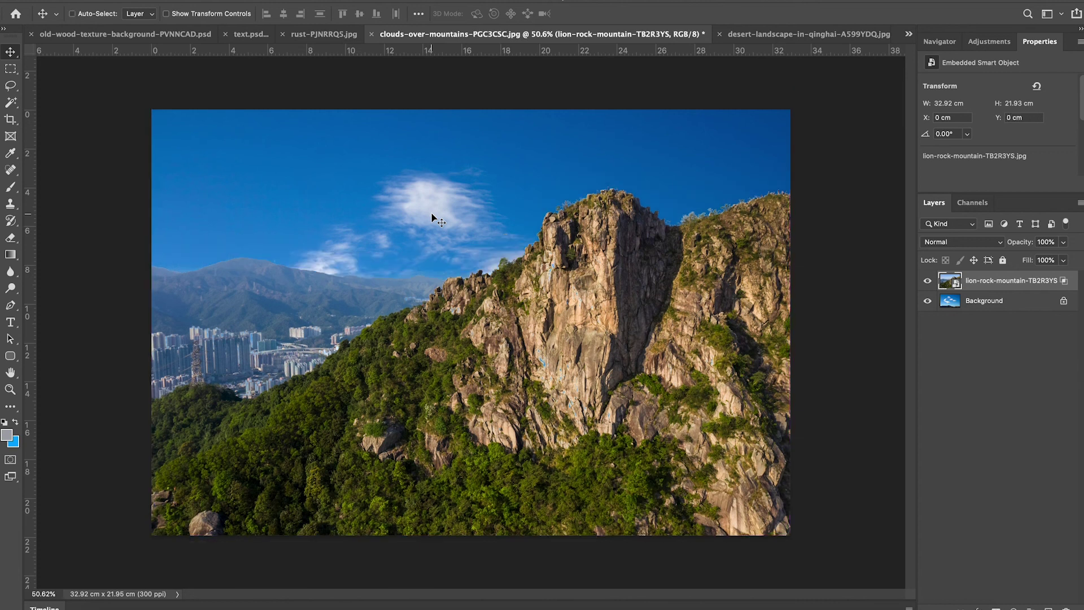